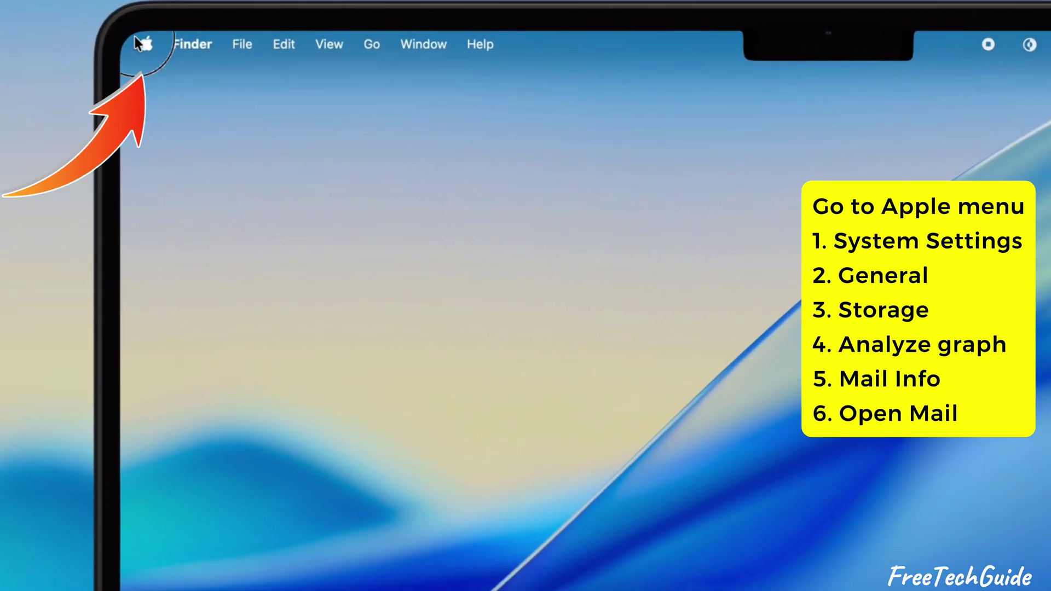
Open System Settings' Storage page and view Mail's details, showing 204.4 MB used
left_click(132, 33)
left_click(168, 111)
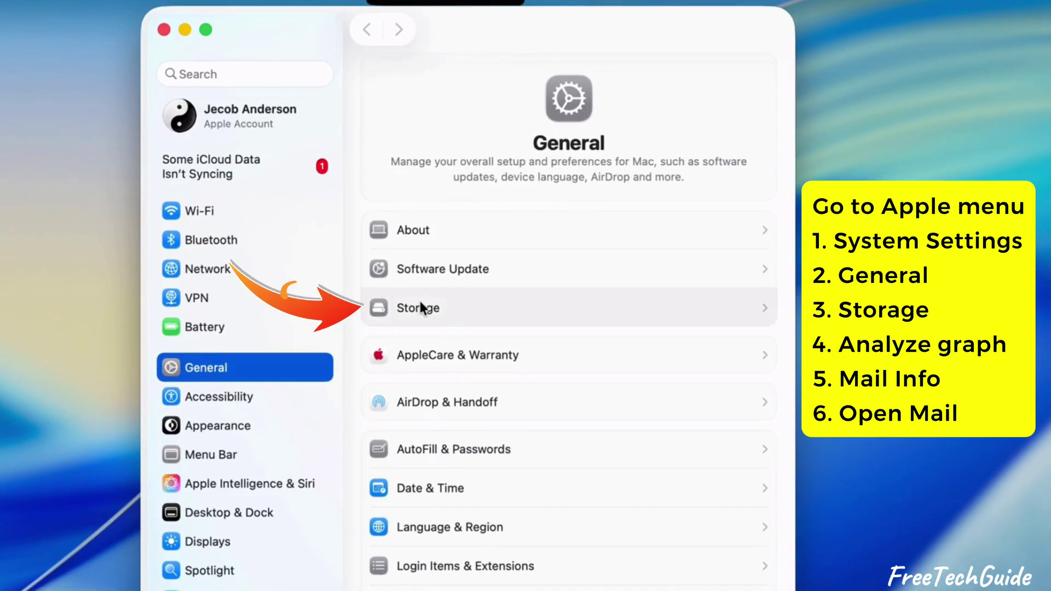
left_click(419, 302)
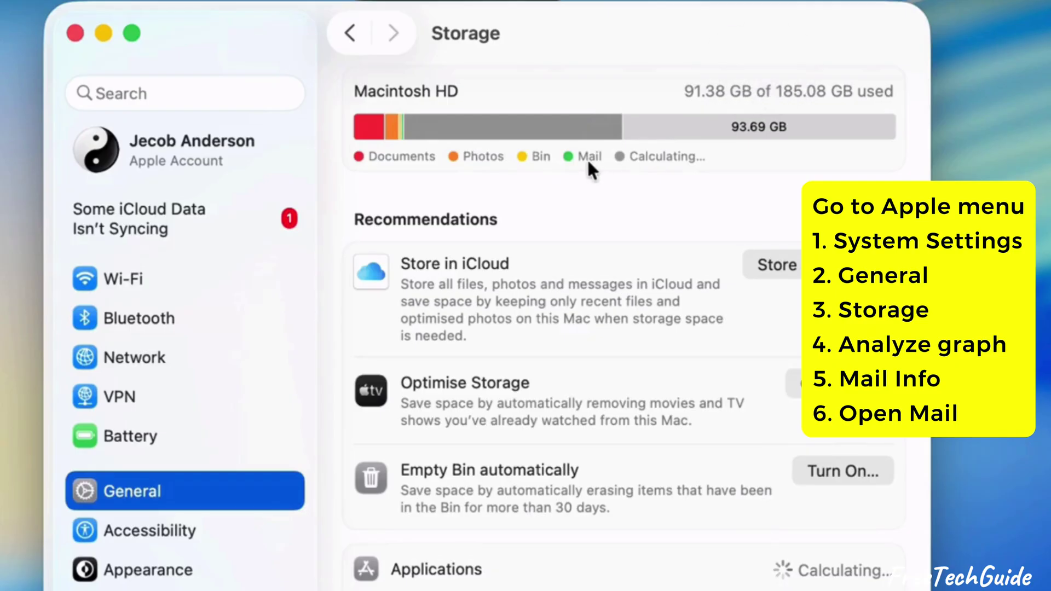
mouse_move(451, 127)
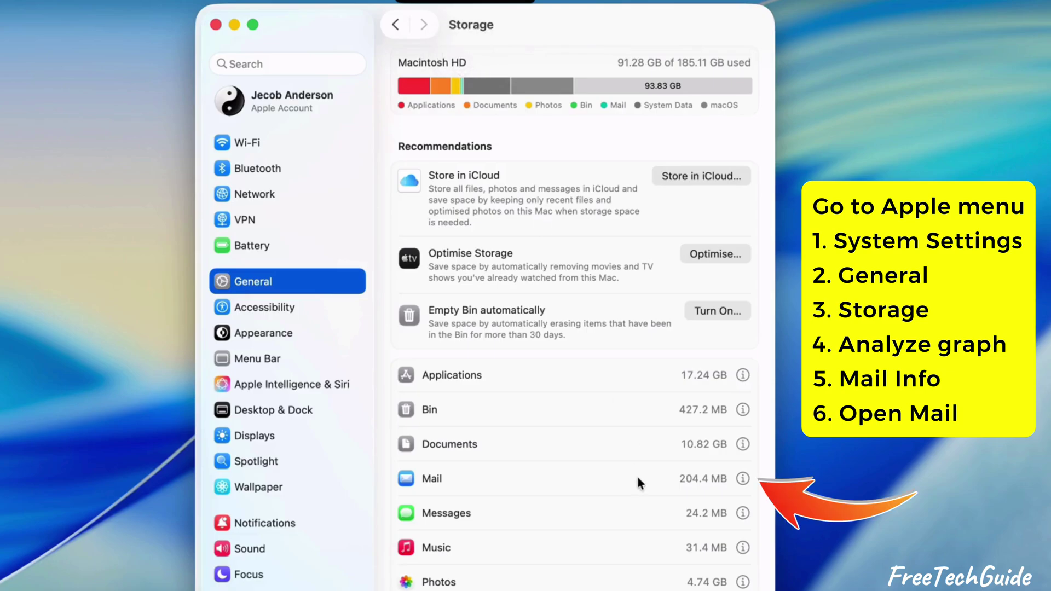
left_click(741, 478)
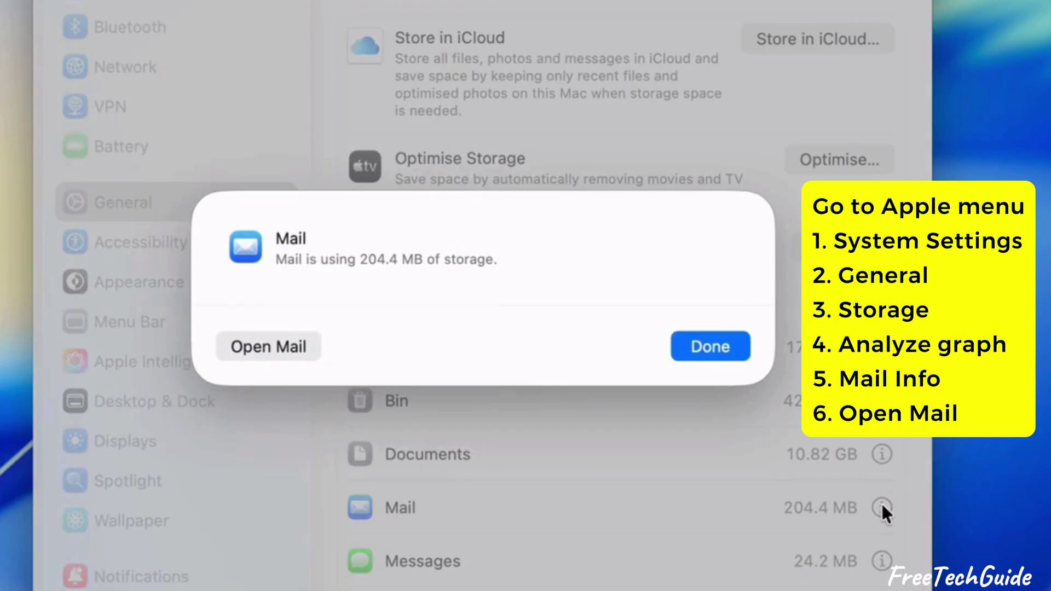
Delete the Facebook password reset message and the three Google security messages
left_click(281, 339)
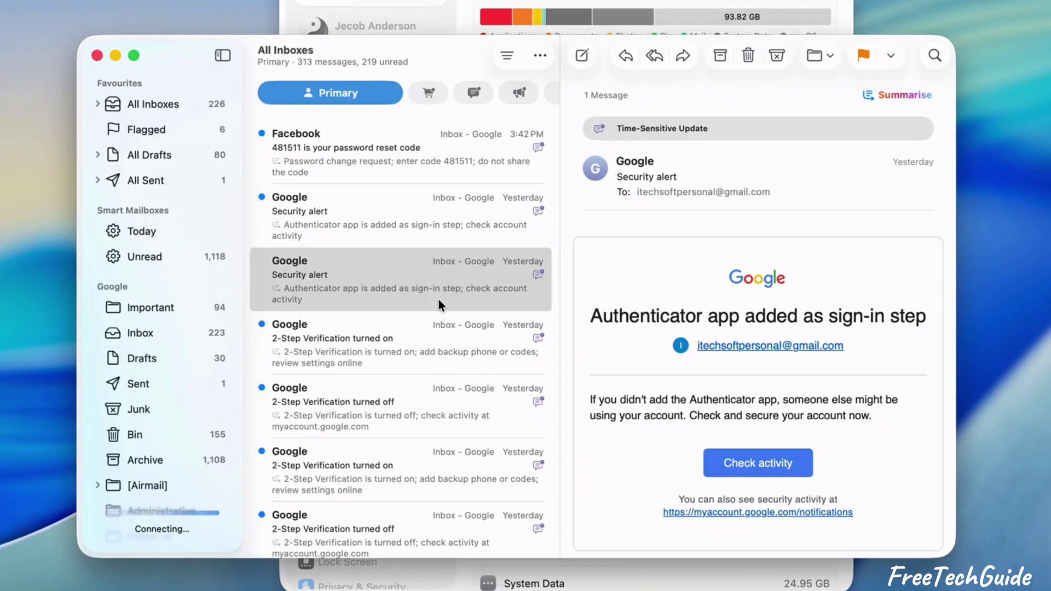
left_click(472, 165)
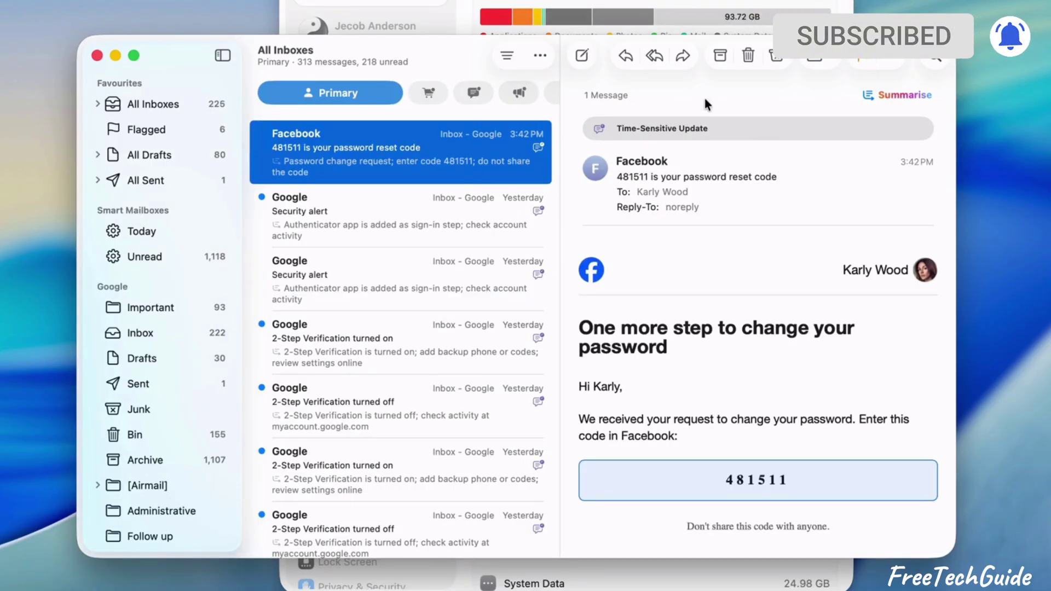
left_click(747, 55)
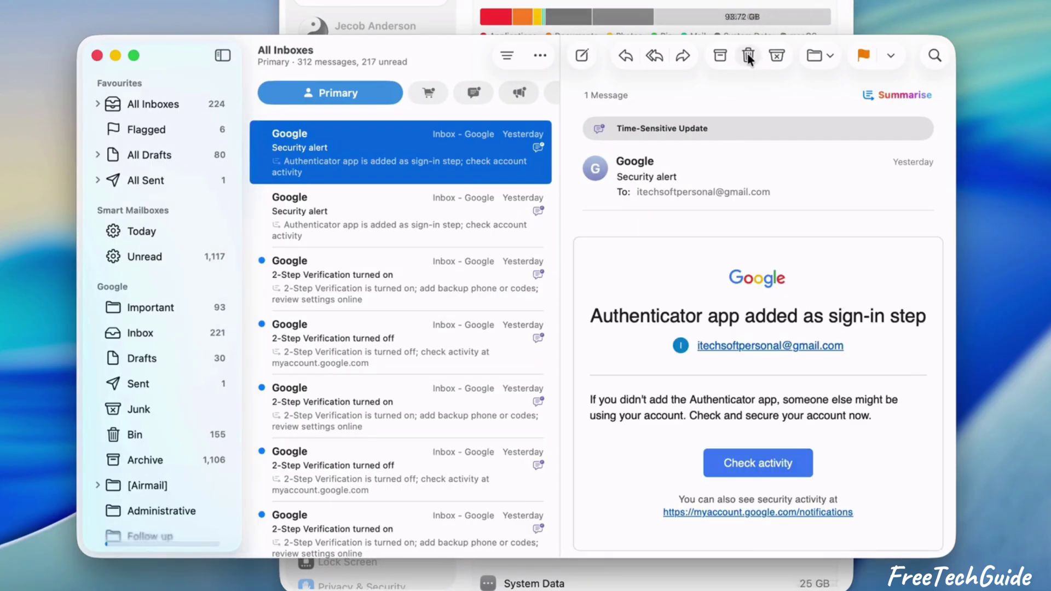
left_click(507, 200, "shift")
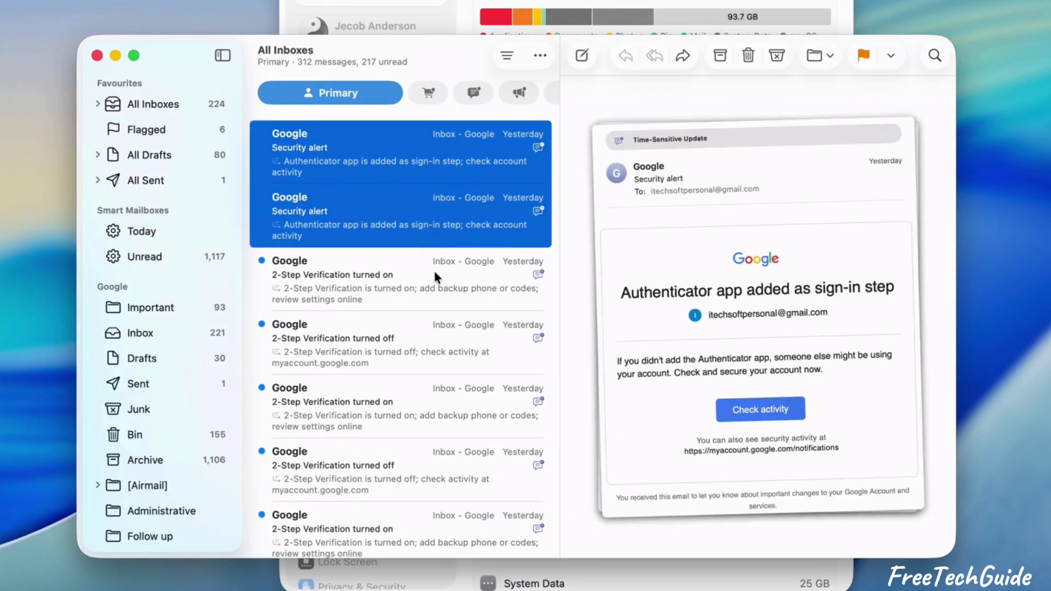
left_click(433, 271, "shift")
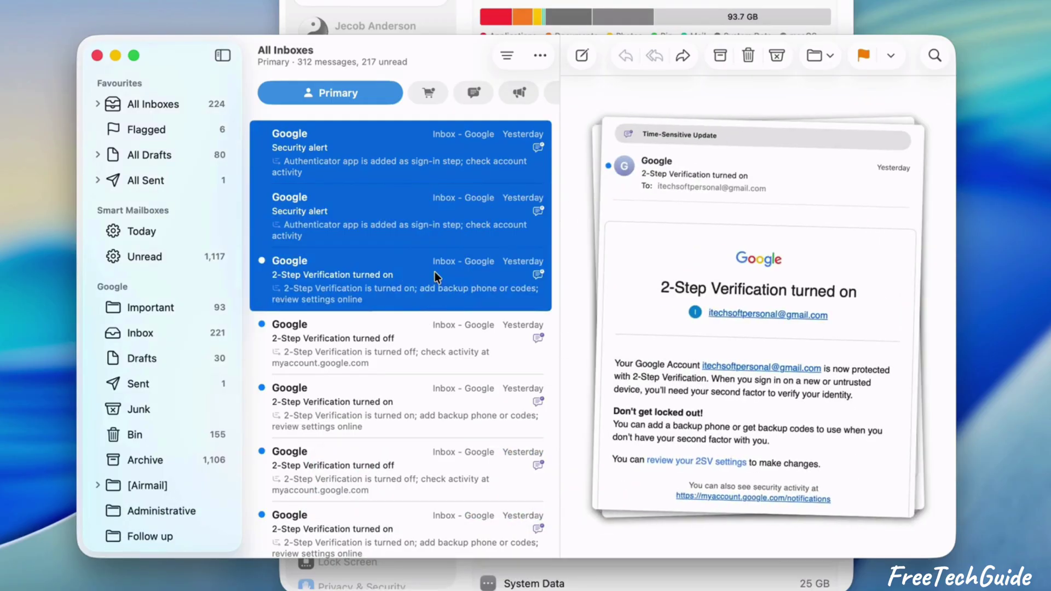
left_click(748, 55)
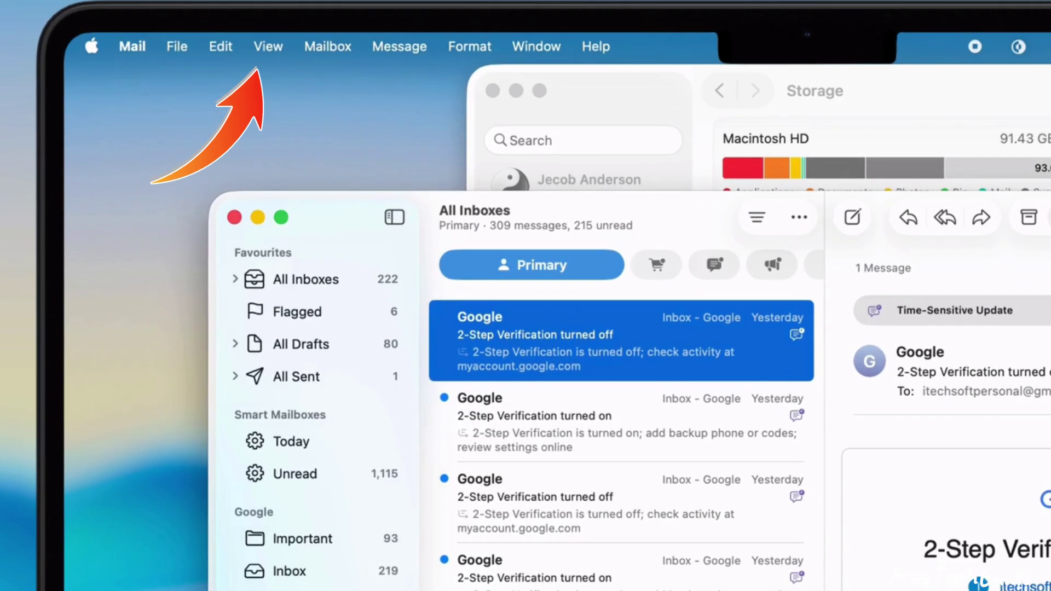
Sort the message list by size
left_click(269, 47)
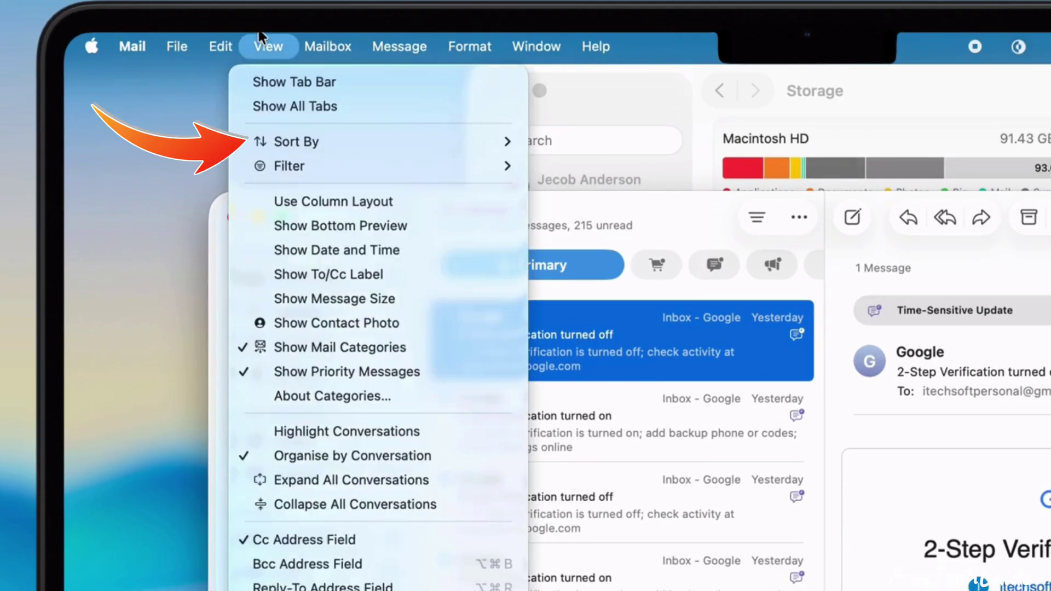
mouse_move(314, 146)
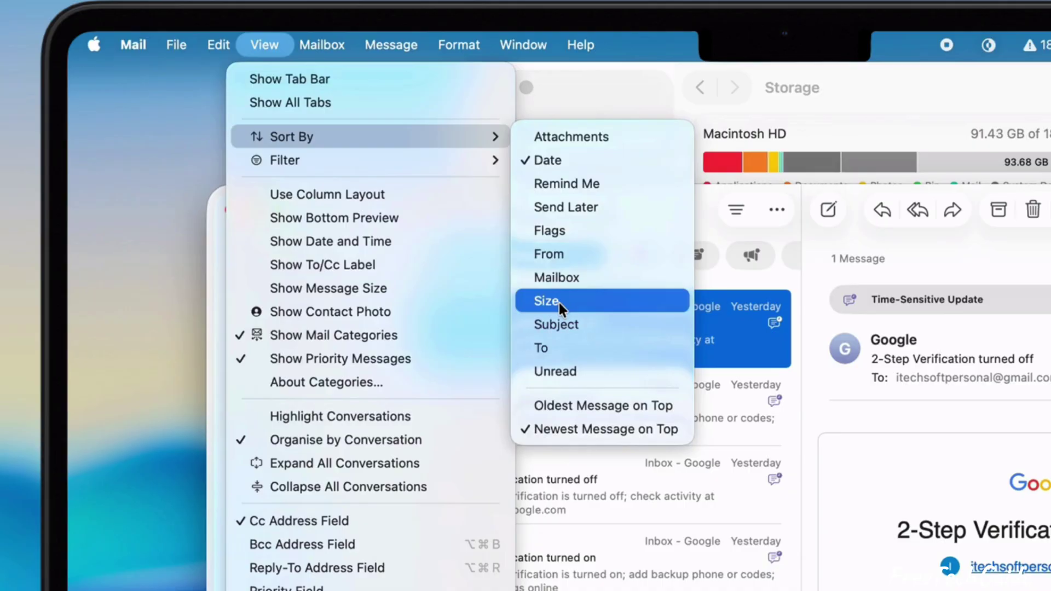
left_click(560, 311)
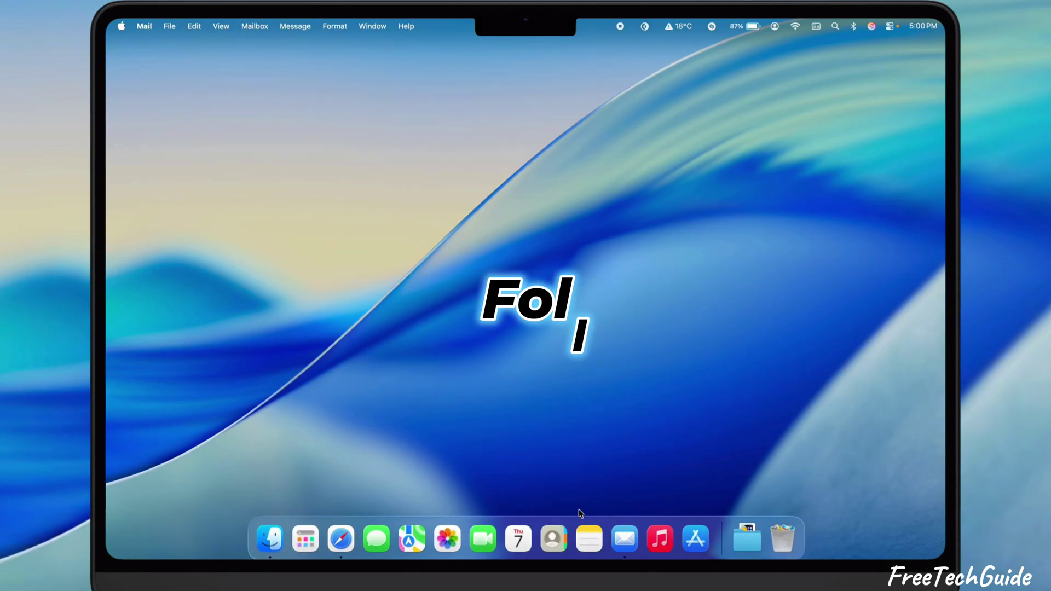
Sort Mail's message list by attachments
left_click(607, 539)
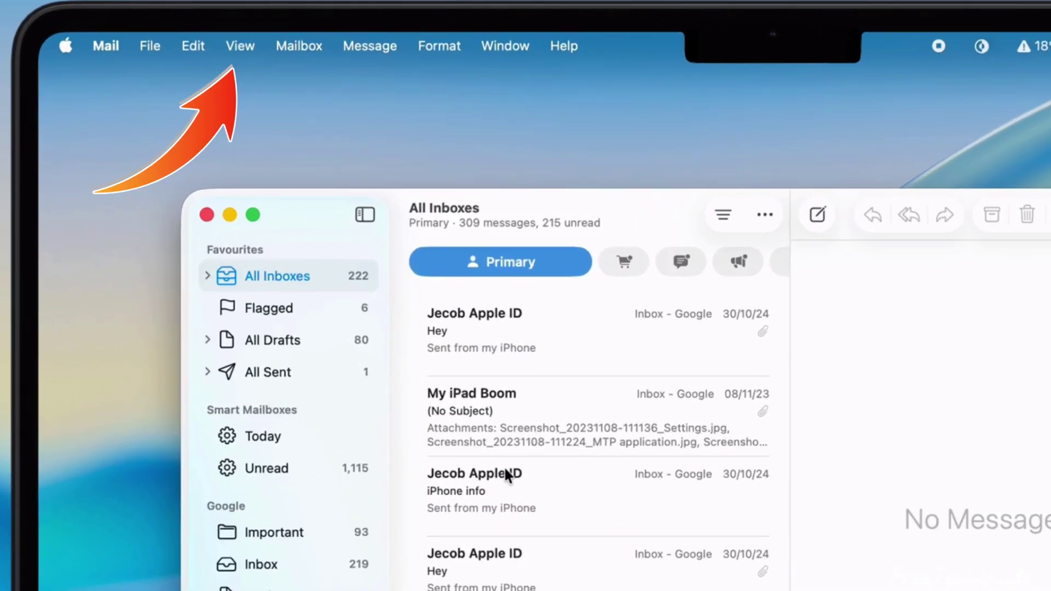
left_click(246, 46)
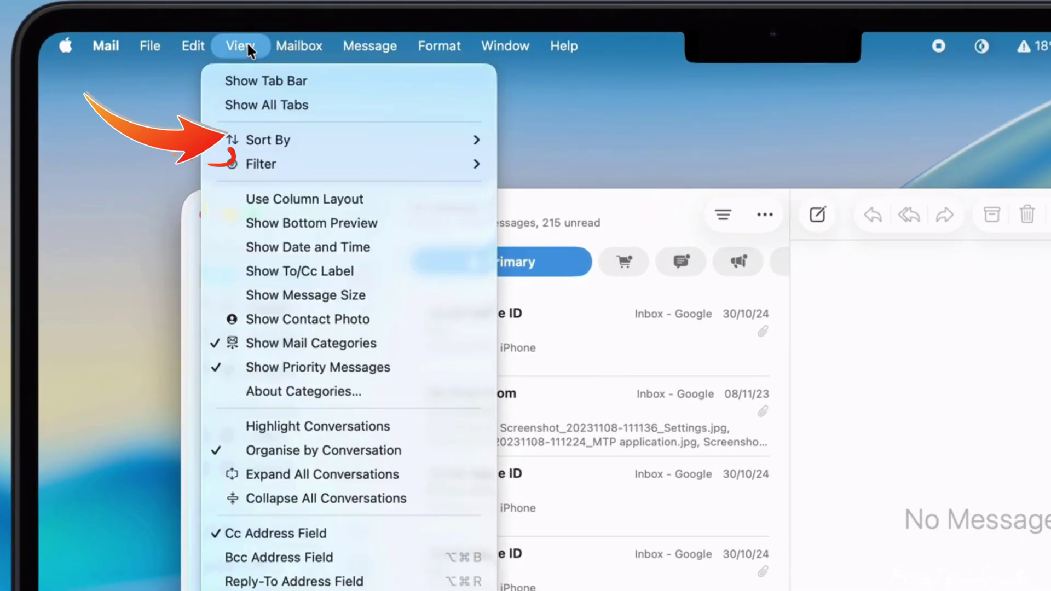
mouse_move(318, 147)
left_click(551, 139)
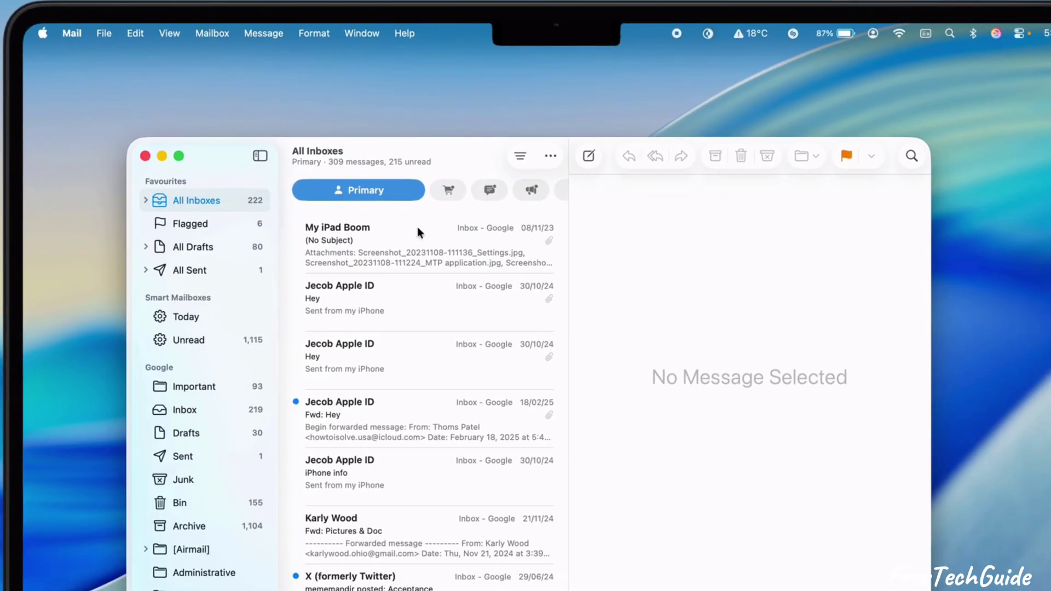
Remove the attachments from the Fwd: Hey message, then close the Mail window
left_click(421, 404)
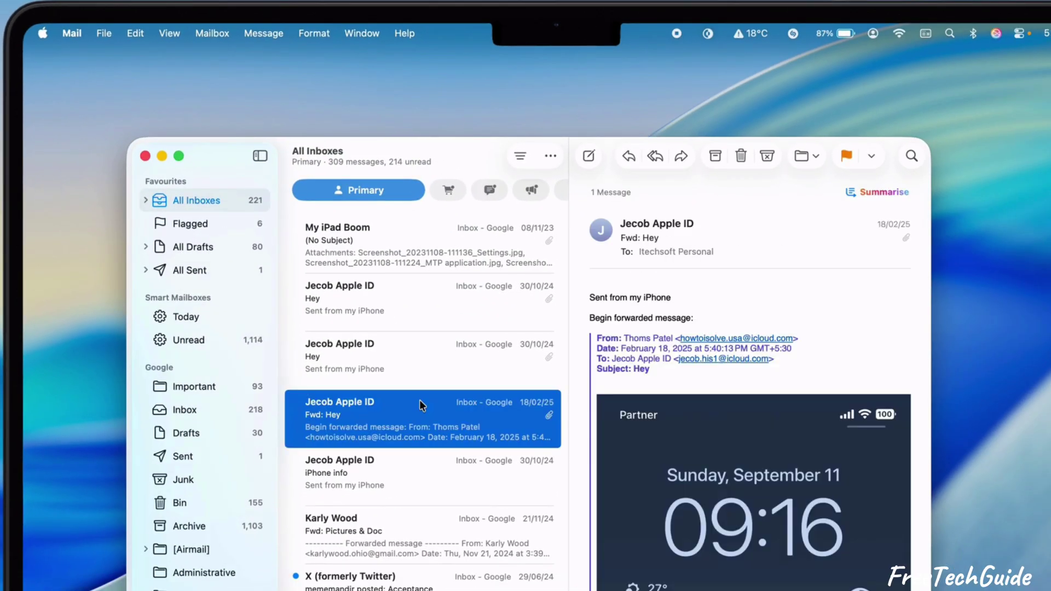
left_click(265, 34)
left_click(323, 474)
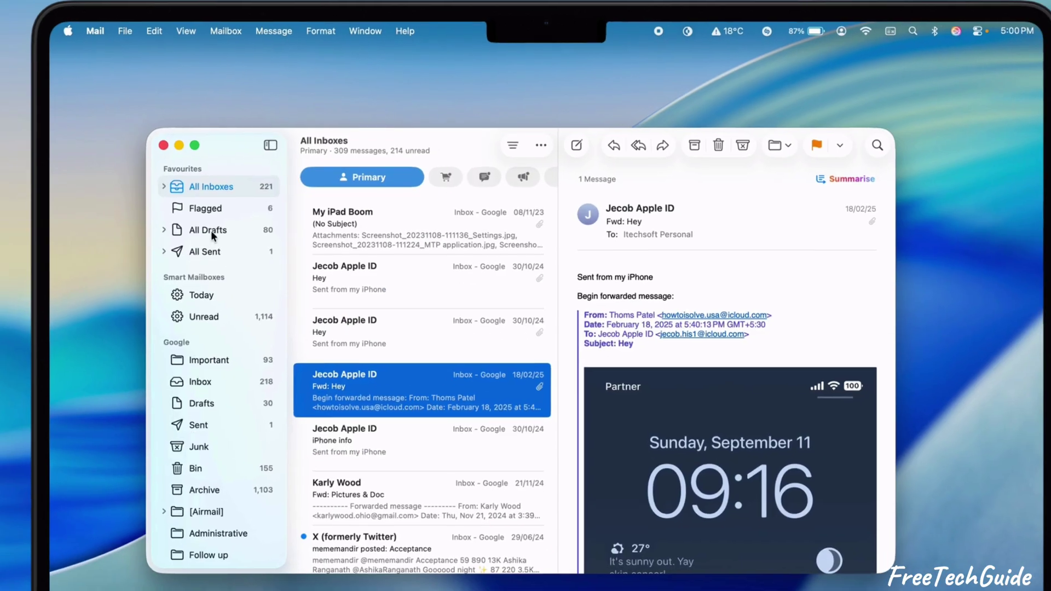
left_click(146, 156)
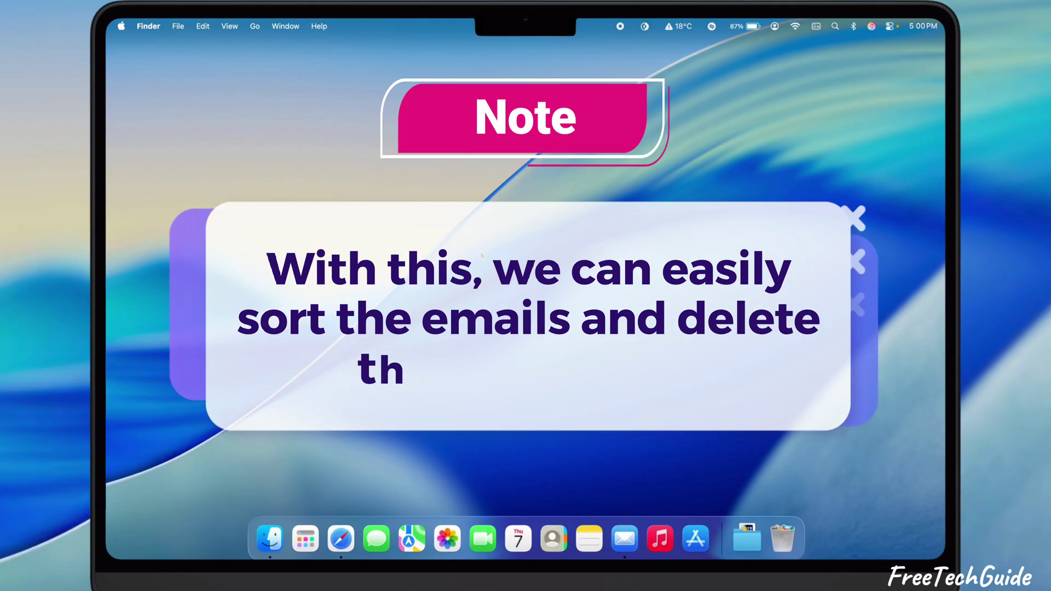
Create 'Smart Mailbox' with the condition 'Entire message contains' and save it
left_click(615, 539)
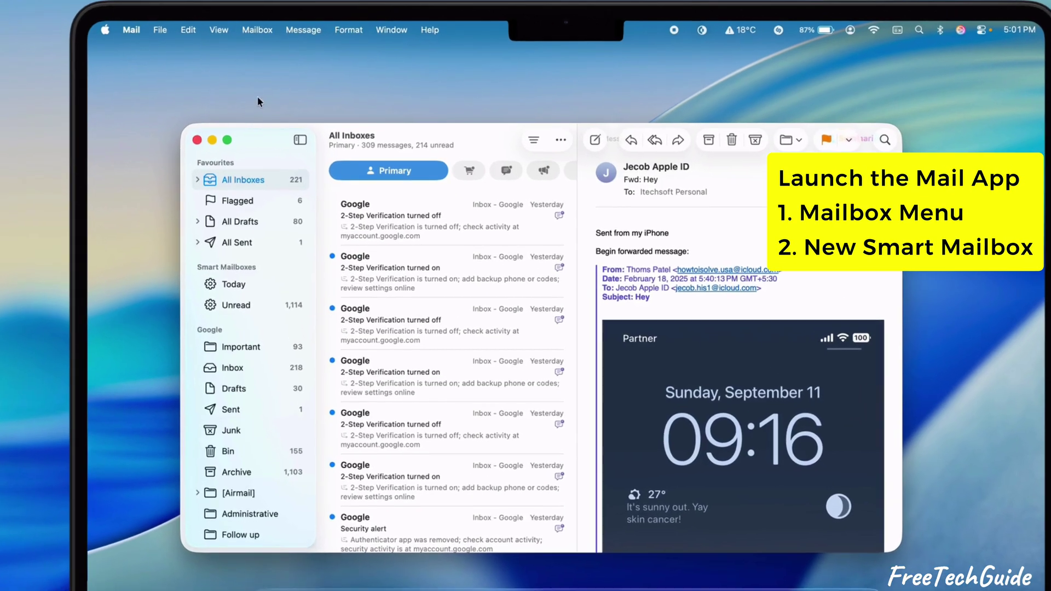
left_click(254, 25)
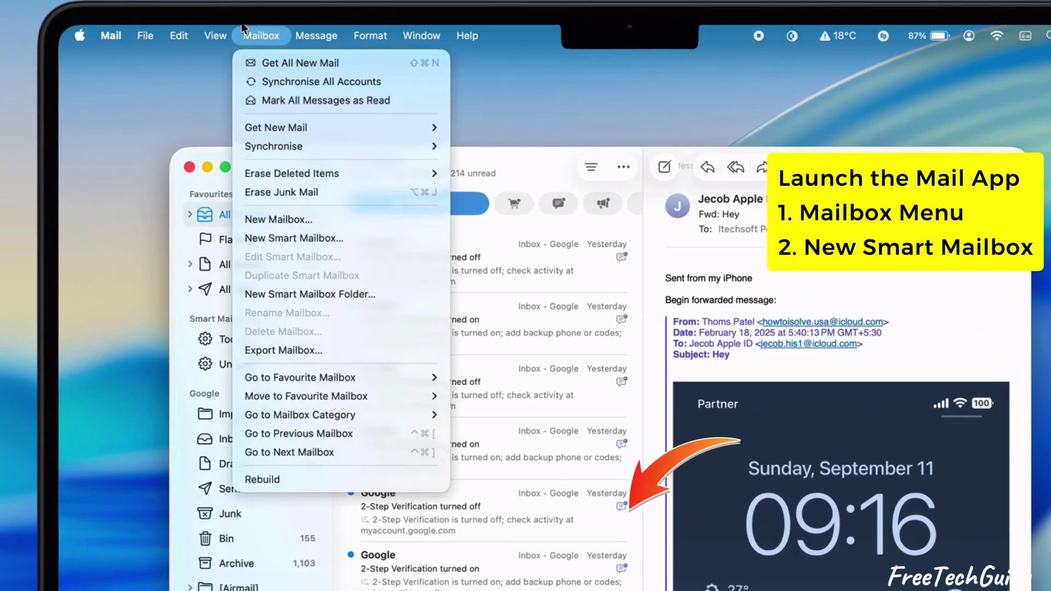
left_click(268, 234)
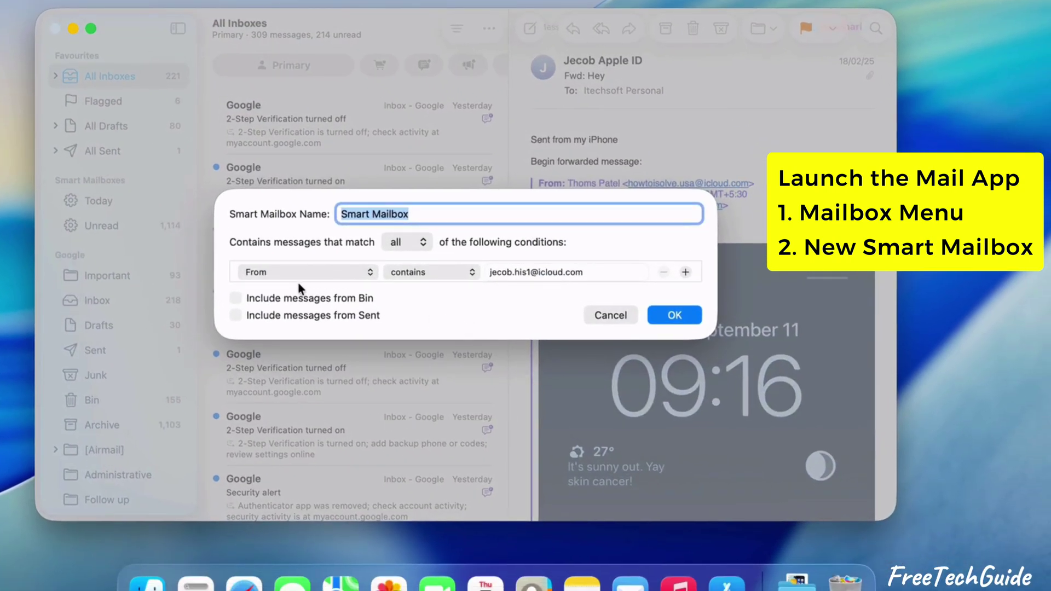
left_click(395, 326)
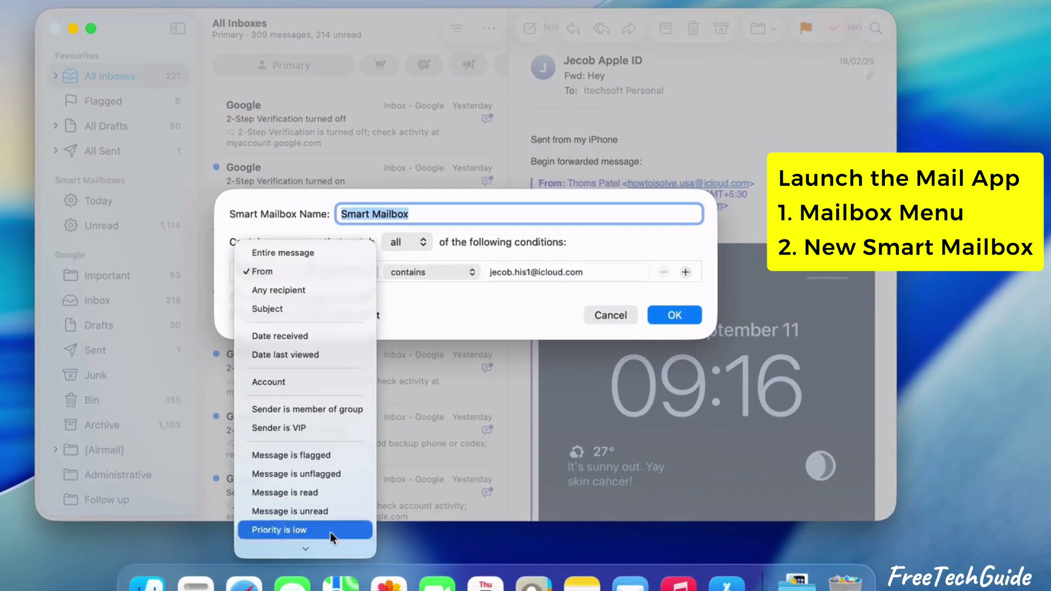
scroll(335, 531, "down", 2)
left_click(327, 178)
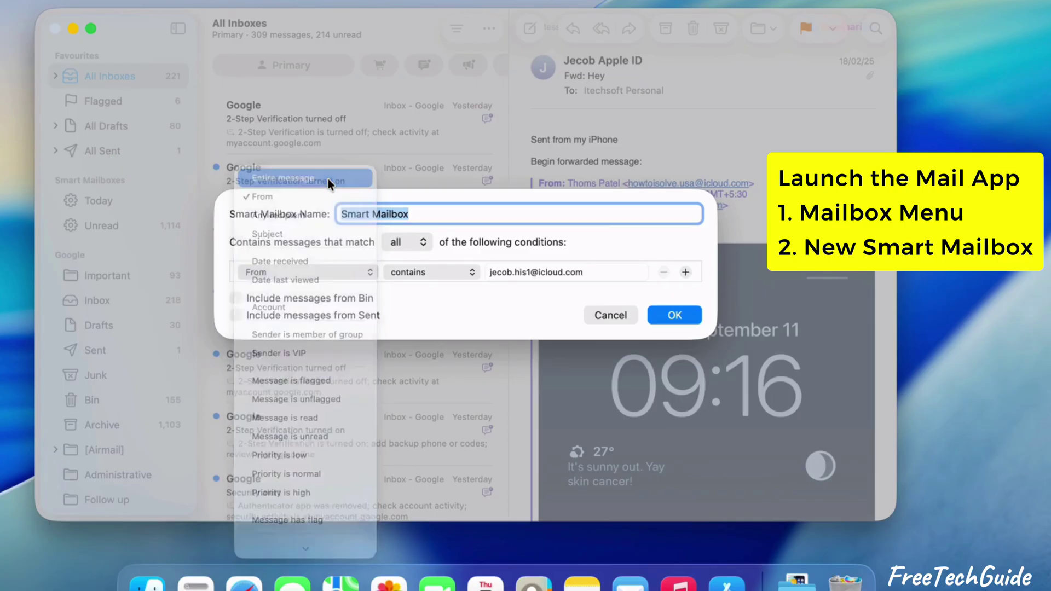
left_click(429, 272)
left_click(429, 270)
left_click(490, 272)
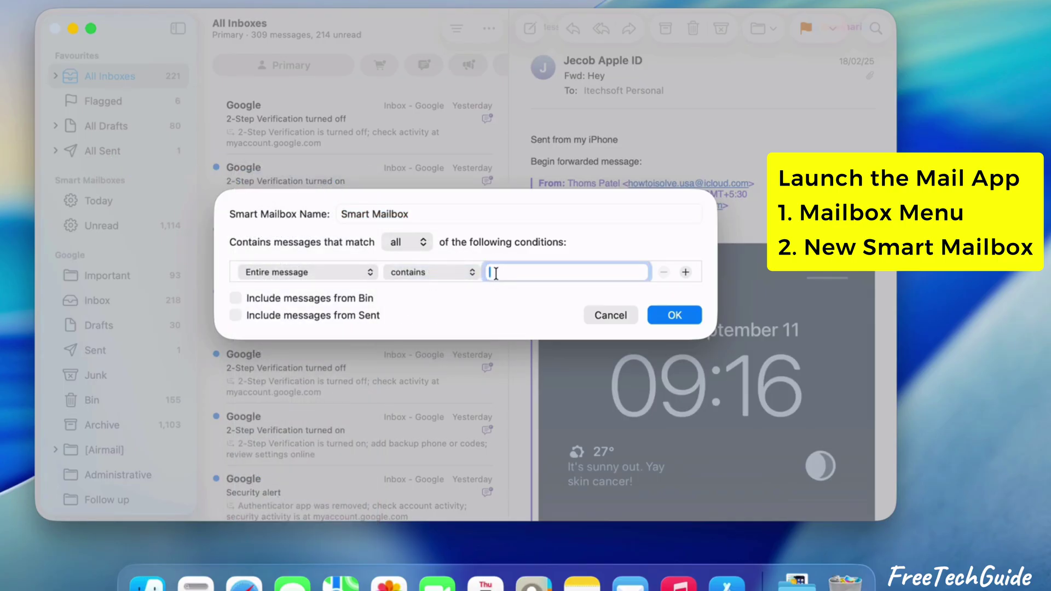
left_click(668, 315)
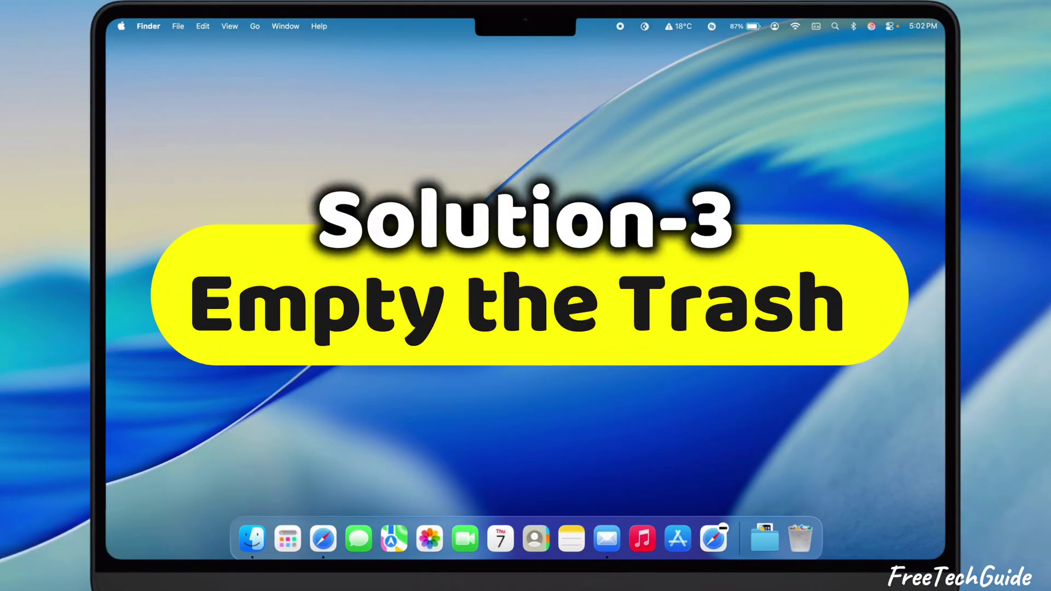
Choose Erase Deleted Items for the Google account to bring up its Bin erase confirmation
left_click(613, 550)
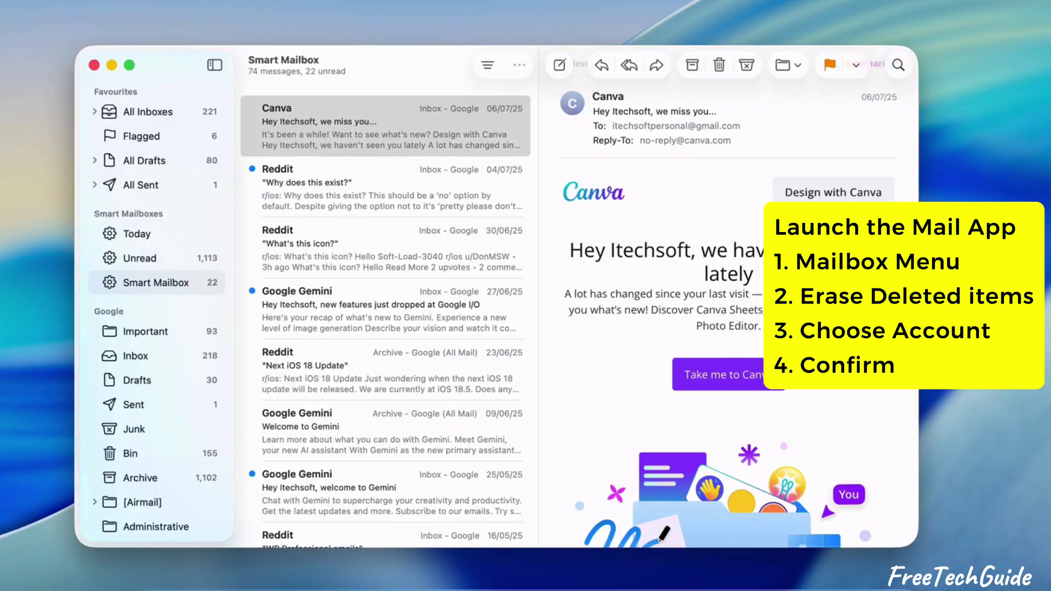
left_click(252, 7)
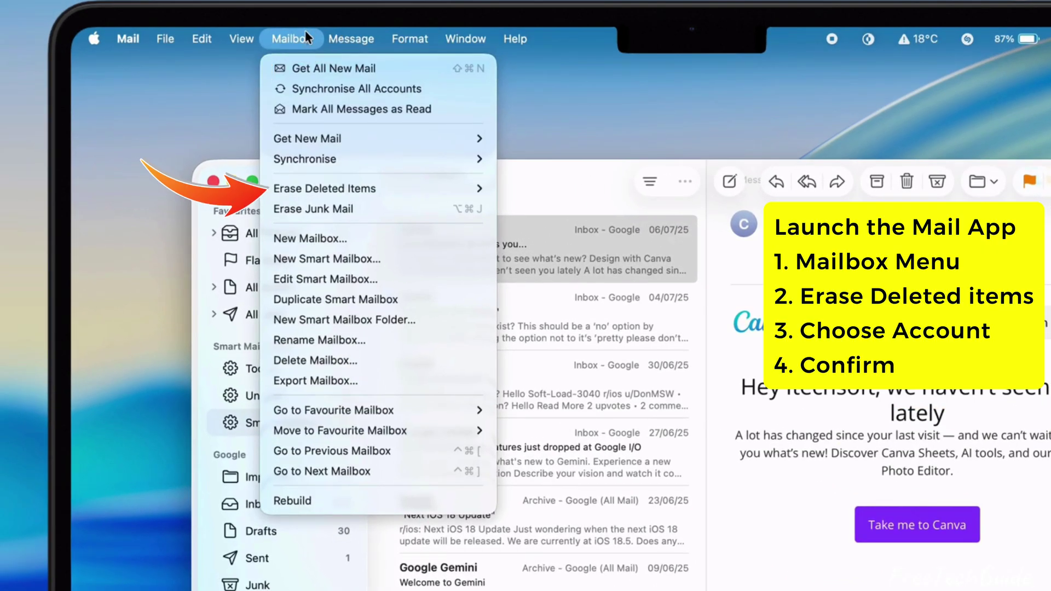
mouse_move(361, 188)
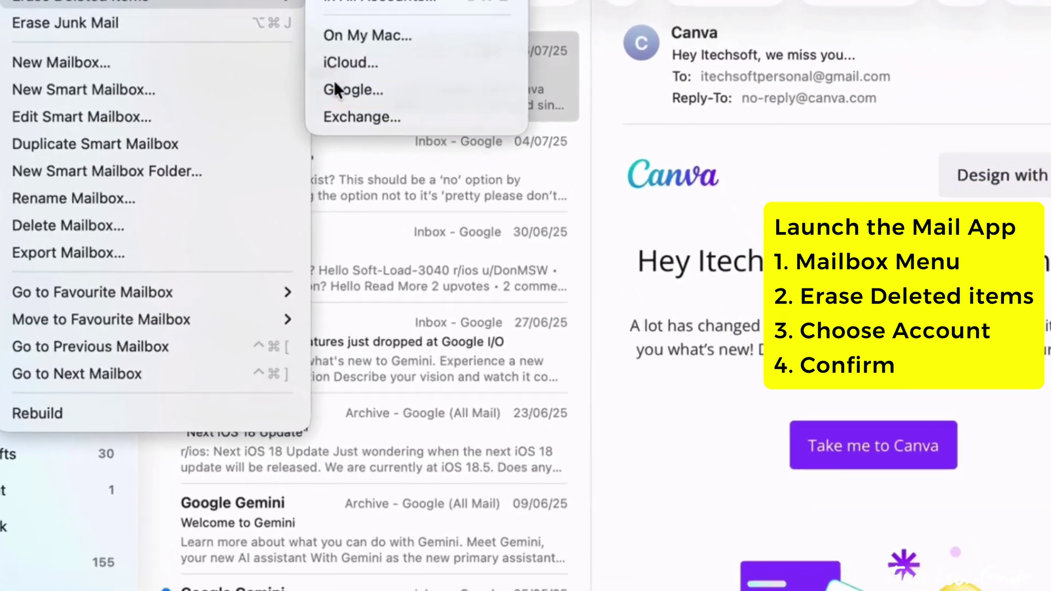
left_click(335, 87)
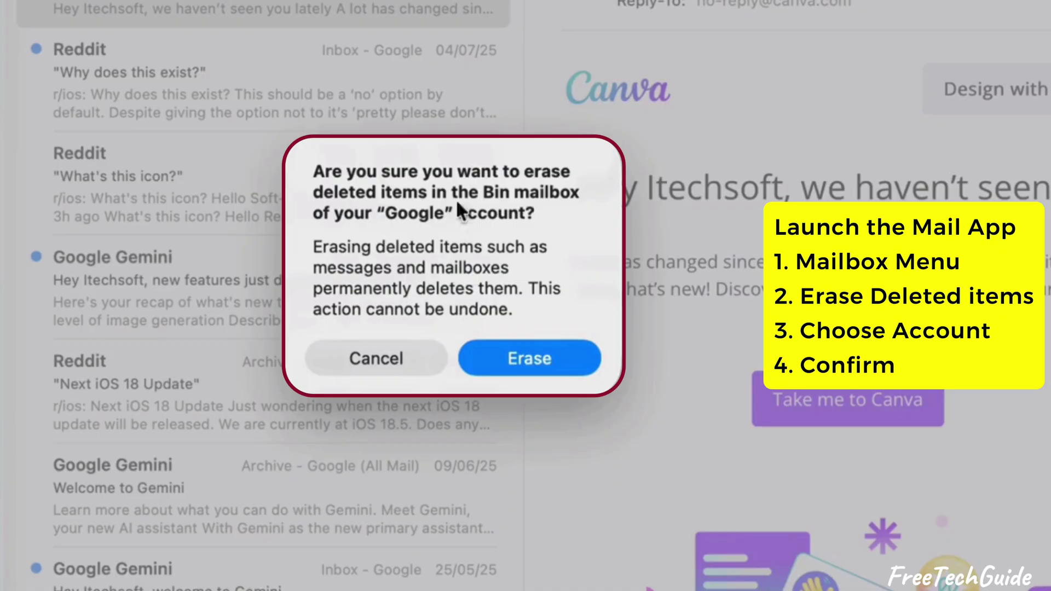
Confirm the erase, then delete the Facebook password-reset and Google security alert messages from Google Bin
left_click(537, 366)
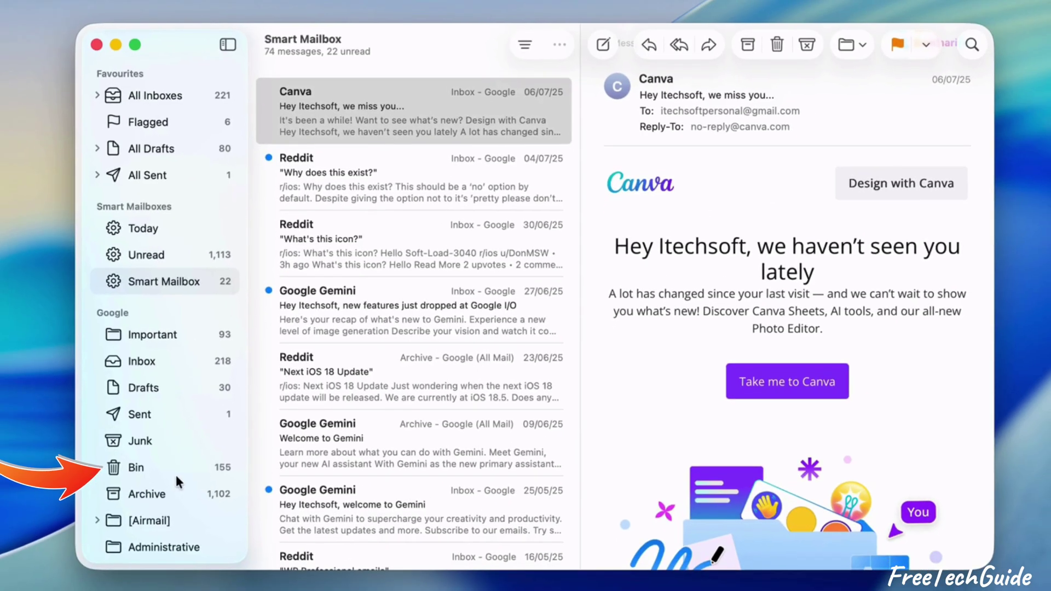
left_click(181, 468)
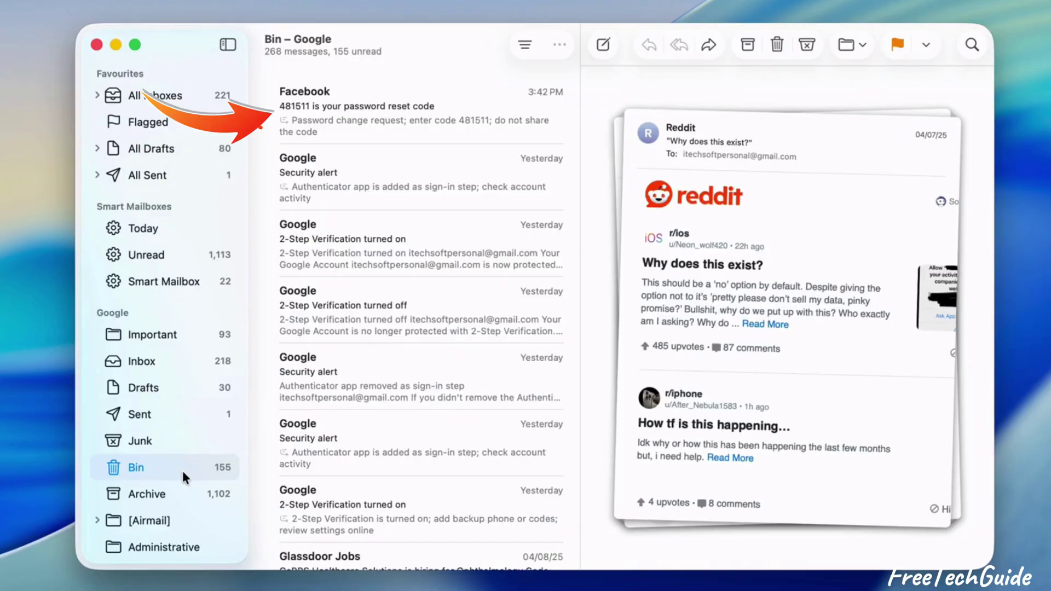
left_click(448, 131, "ctrl")
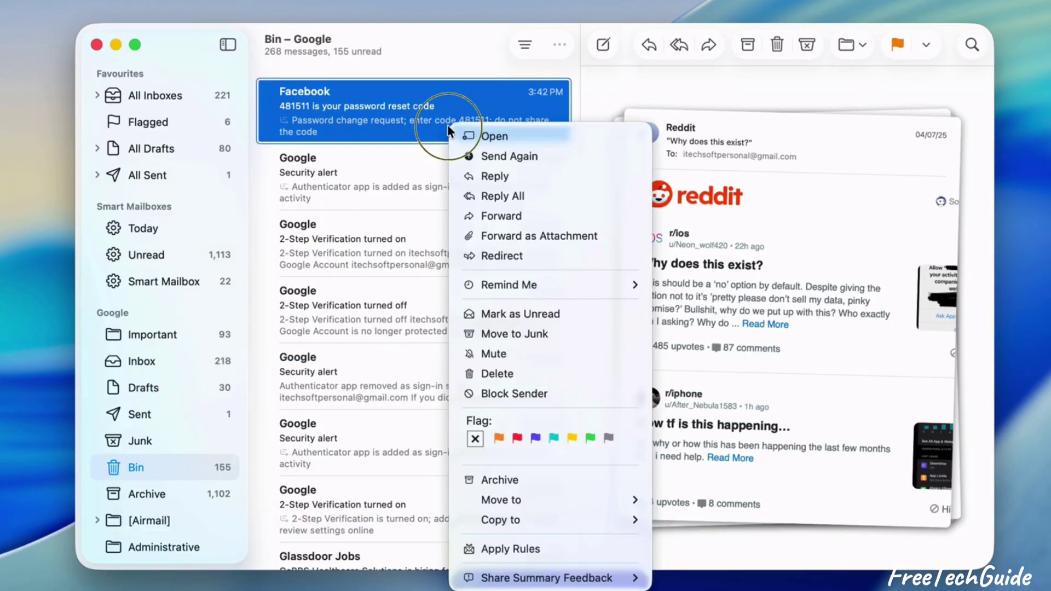
left_click(506, 371)
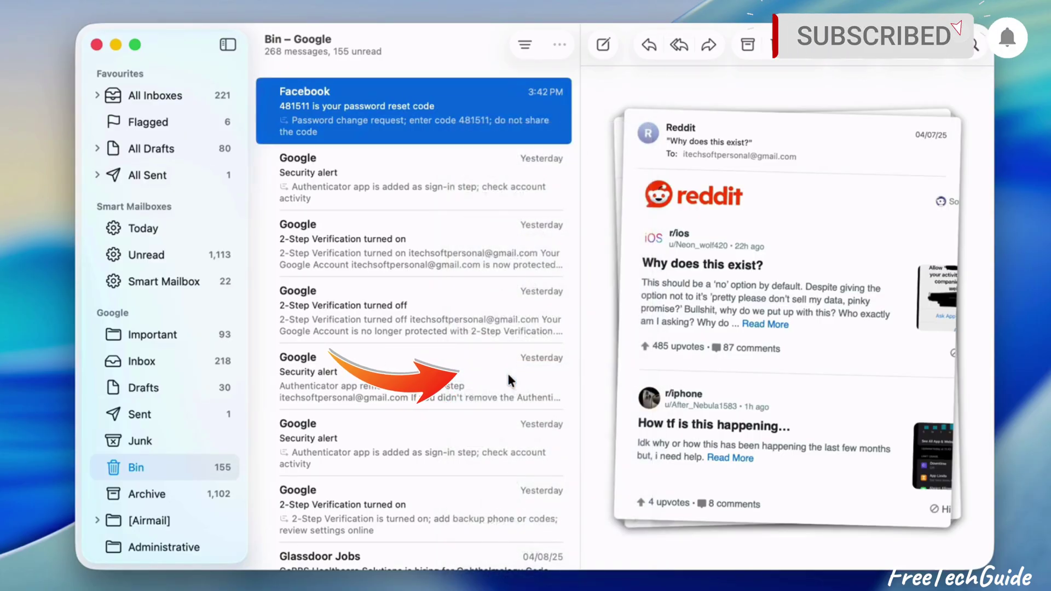
left_click(407, 104, "ctrl")
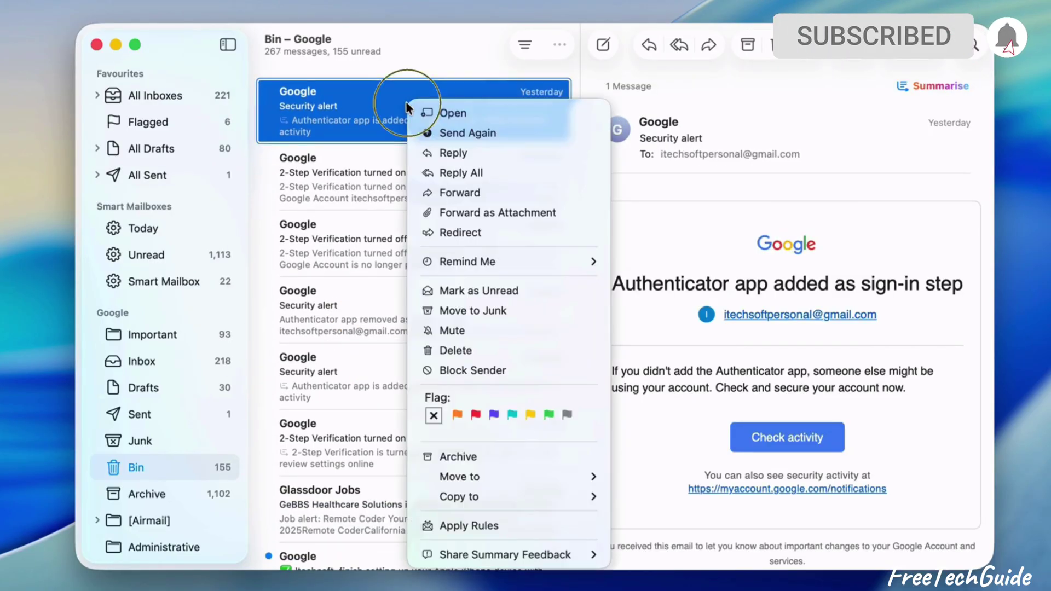
left_click(474, 349)
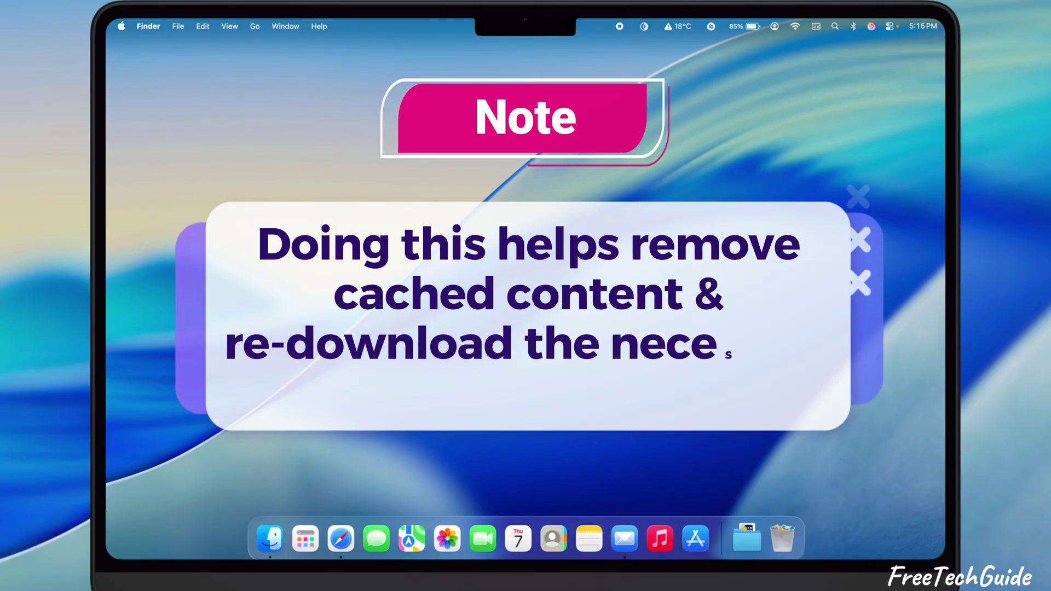
Reopen Mail and rebuild the Google Bin mailbox, restoring its 266 messages
left_click(624, 539)
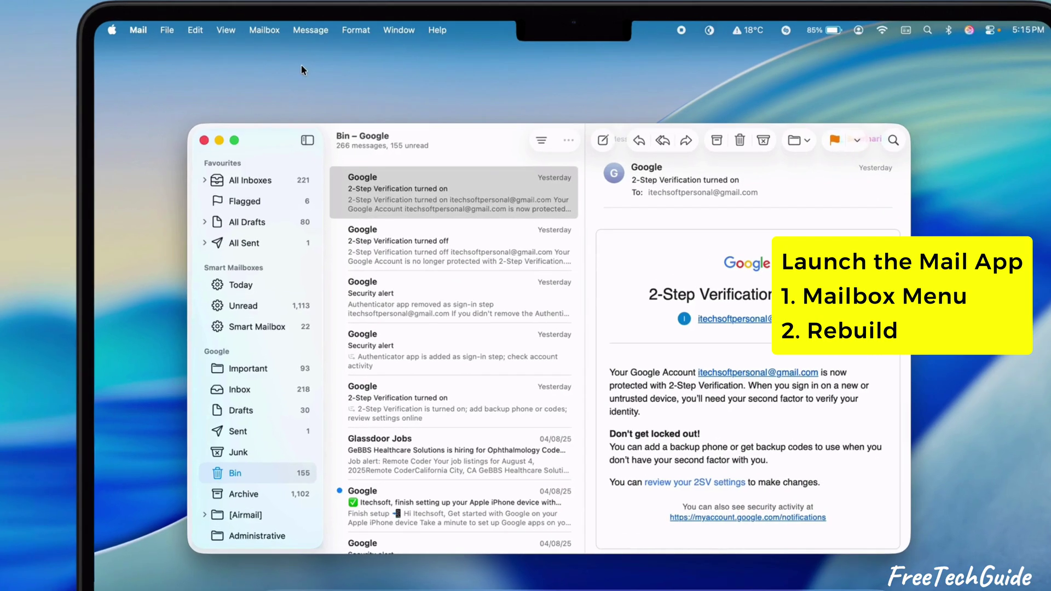
left_click(254, 26)
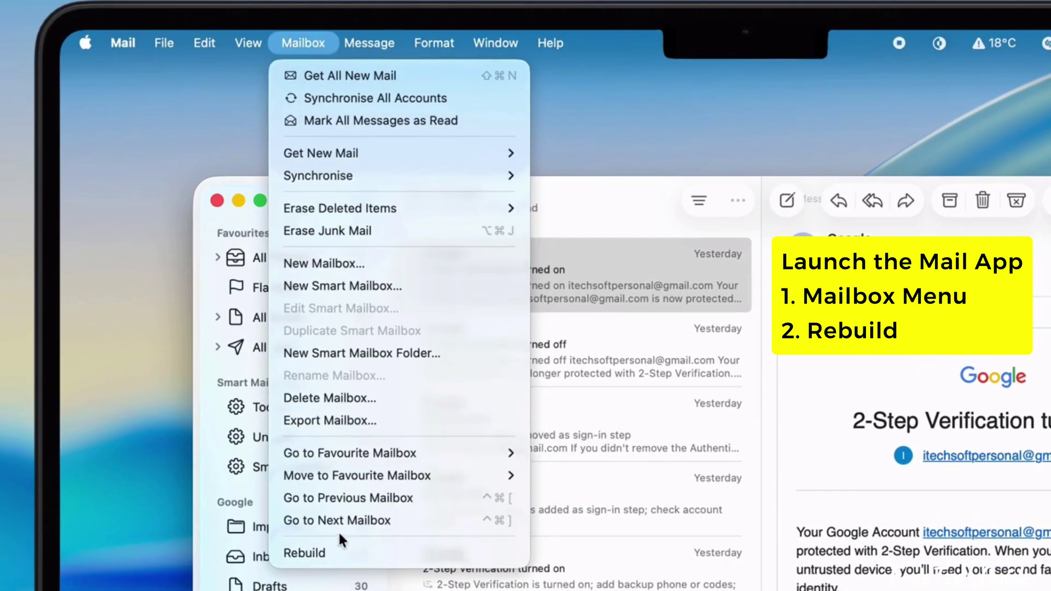
left_click(301, 564)
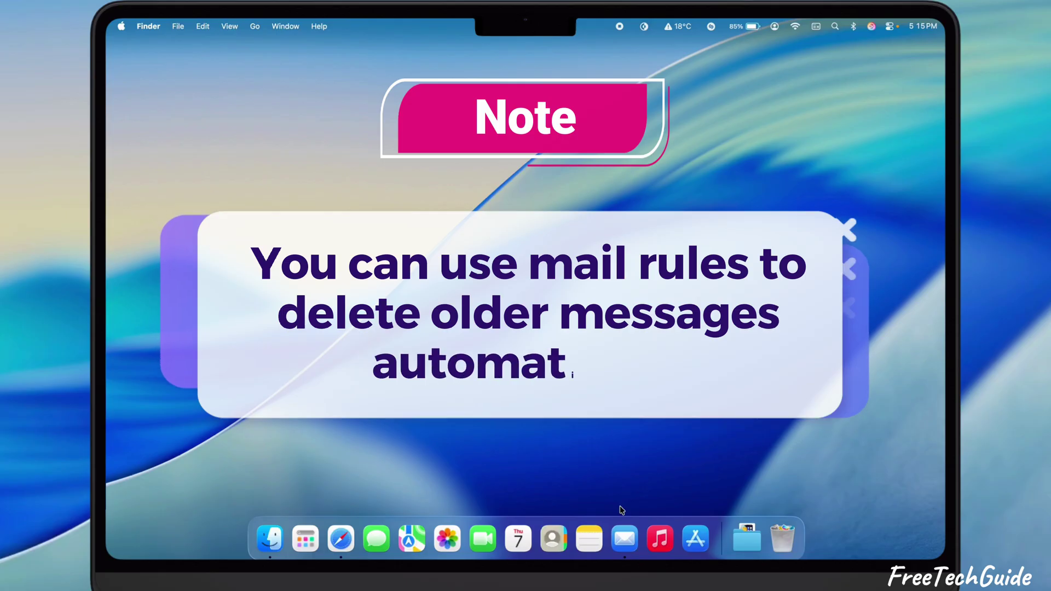
Reopen Mail, go to Settings > Rules and start a new rule
left_click(623, 542)
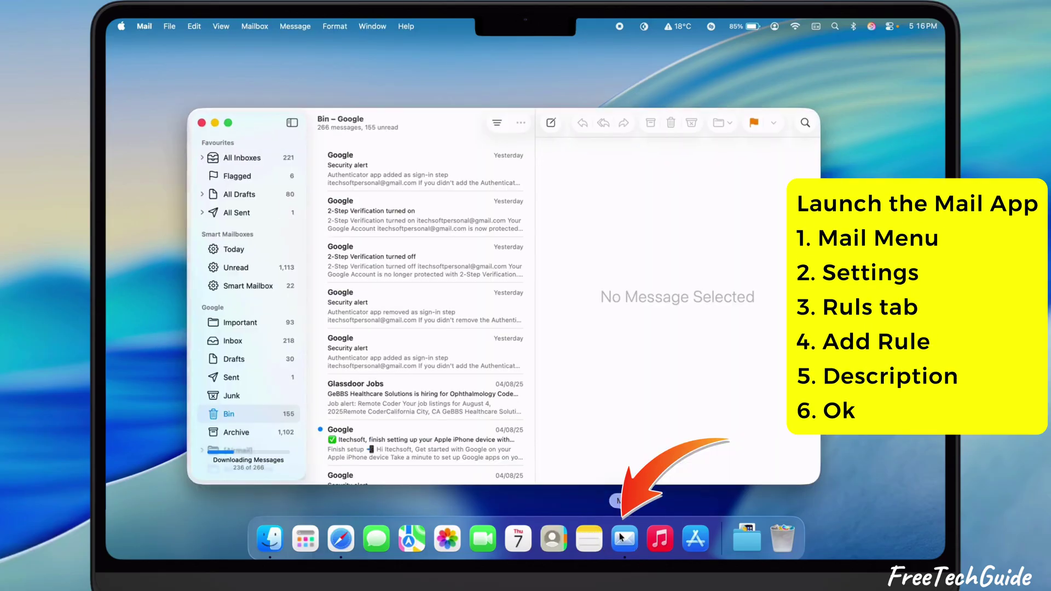
left_click(496, 225)
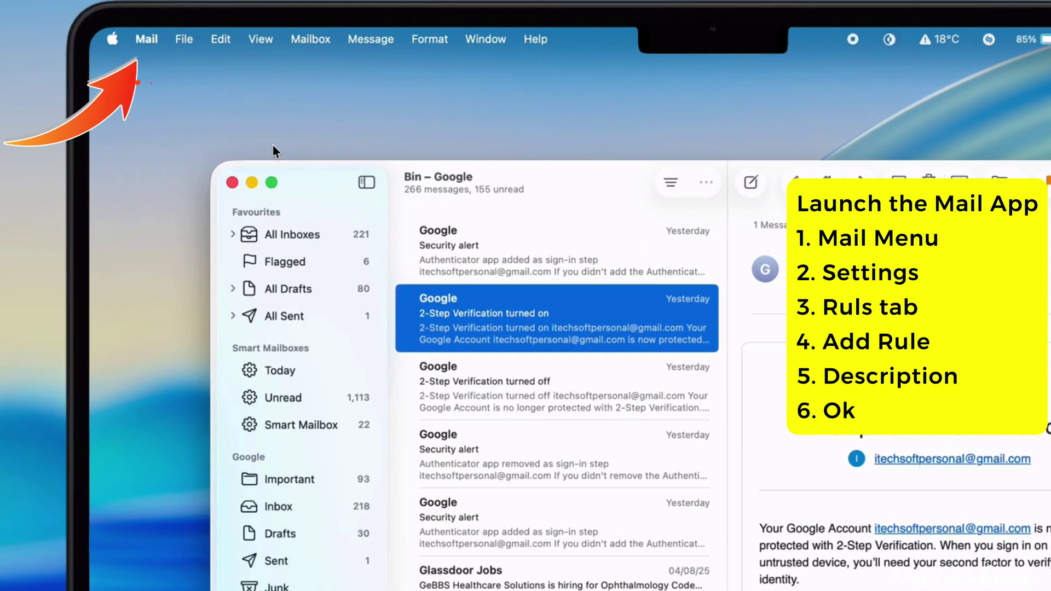
left_click(145, 30)
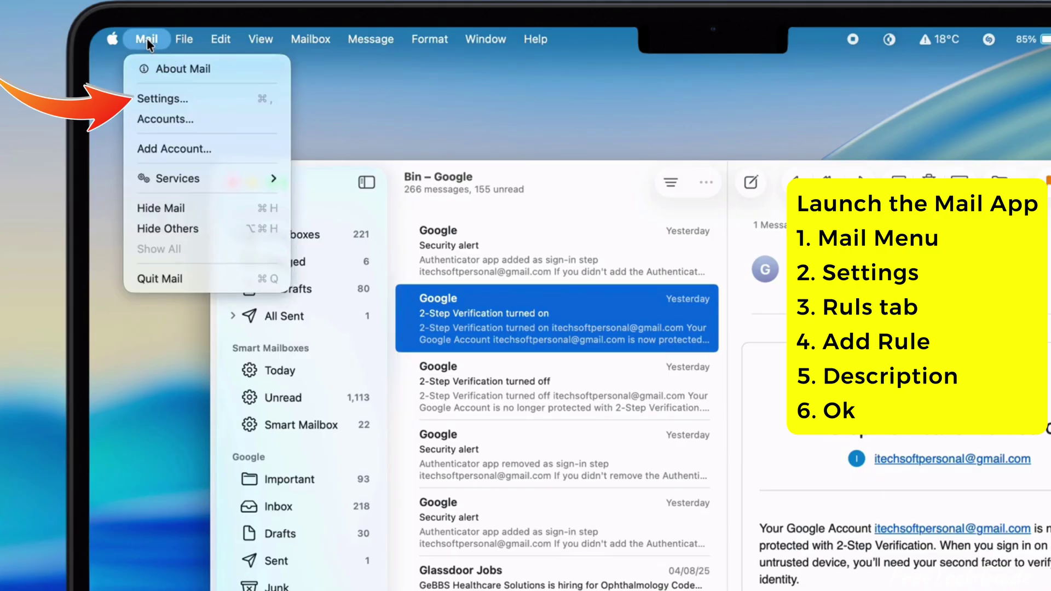
left_click(153, 100)
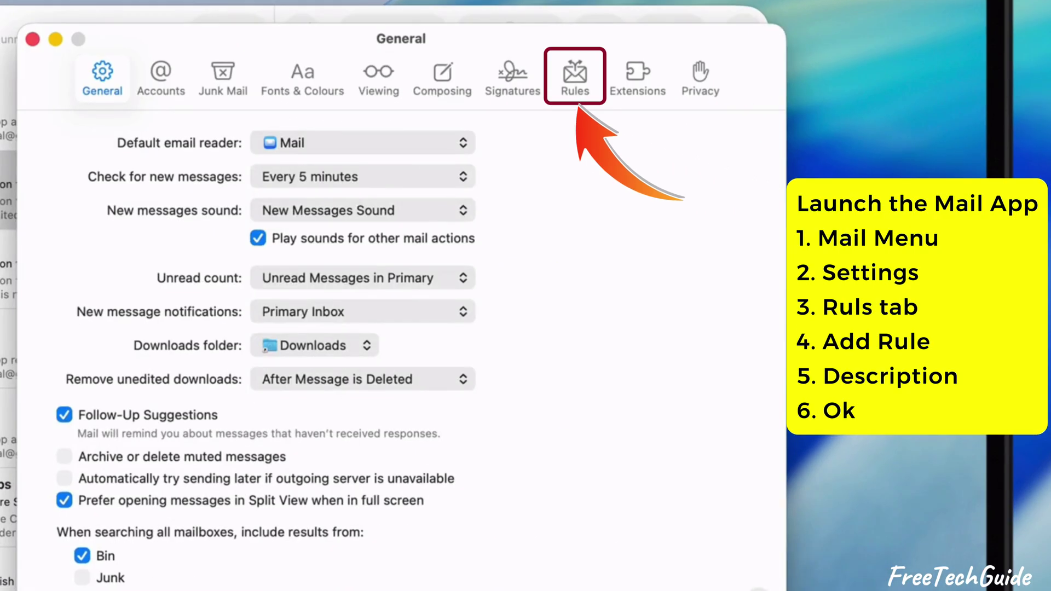
left_click(576, 76)
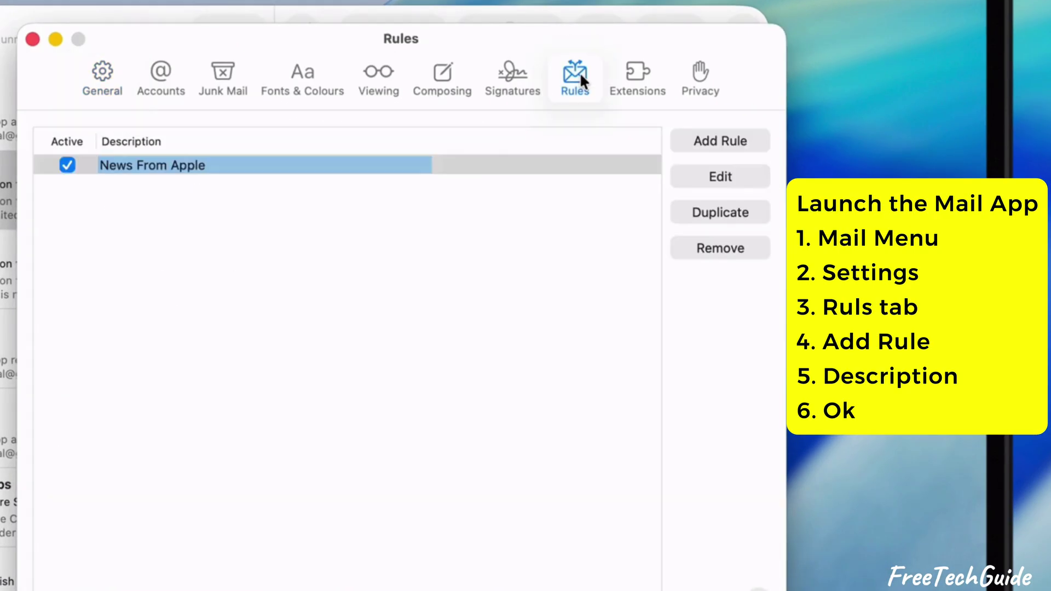
left_click(718, 145)
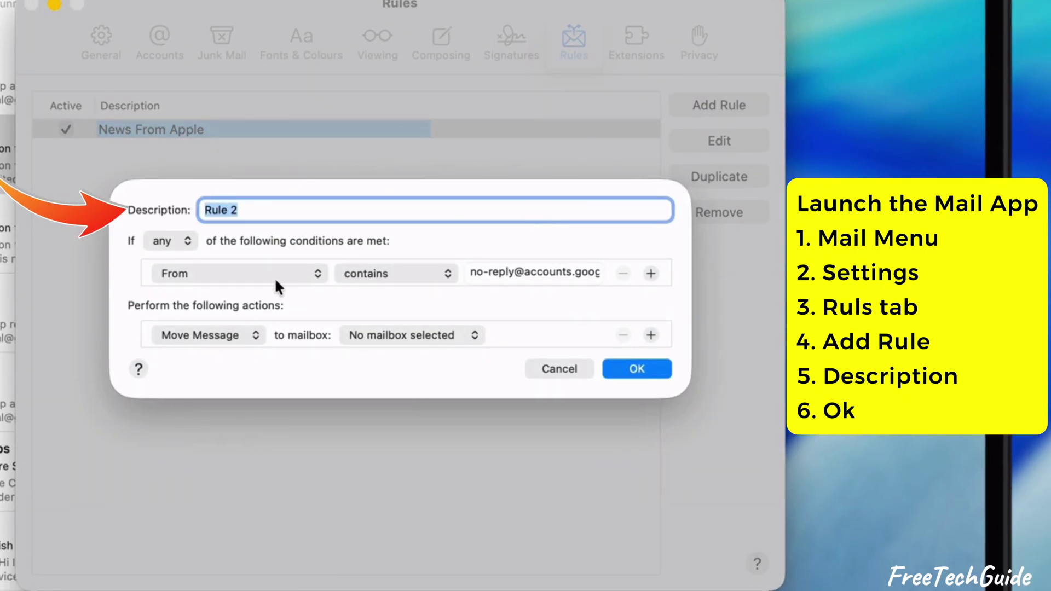
Set Rule 2 to move messages with Date received greater than 365 days old to the Bin
left_click(280, 274)
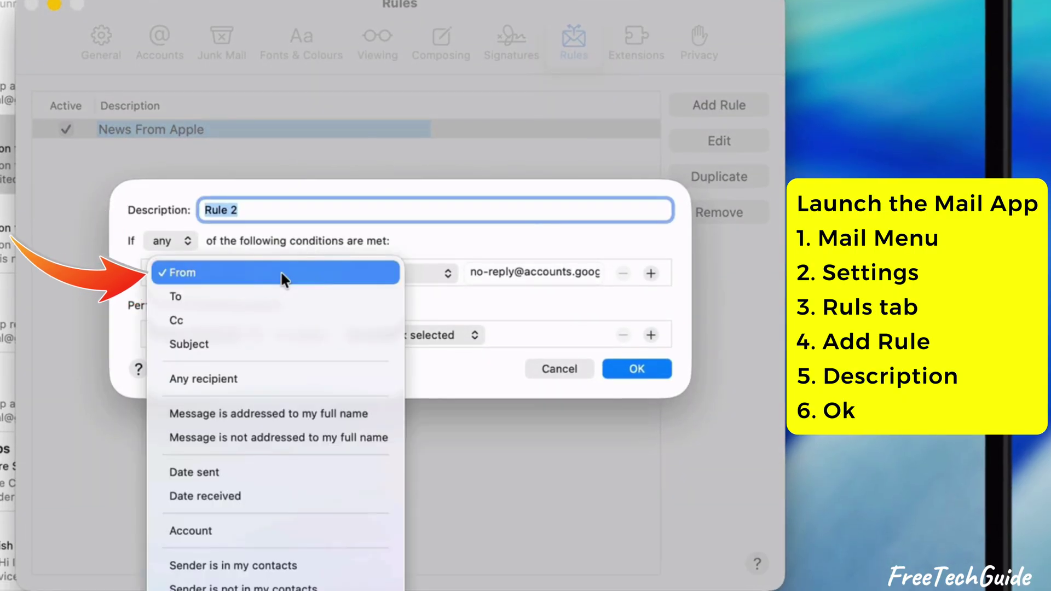
scroll(257, 485, "down", 5)
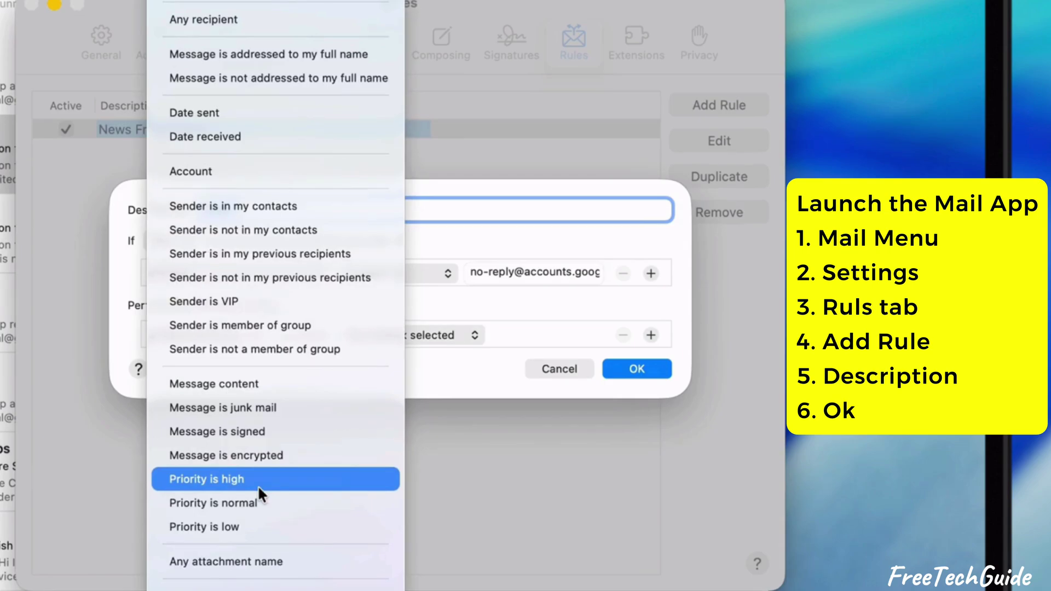
left_click(308, 135)
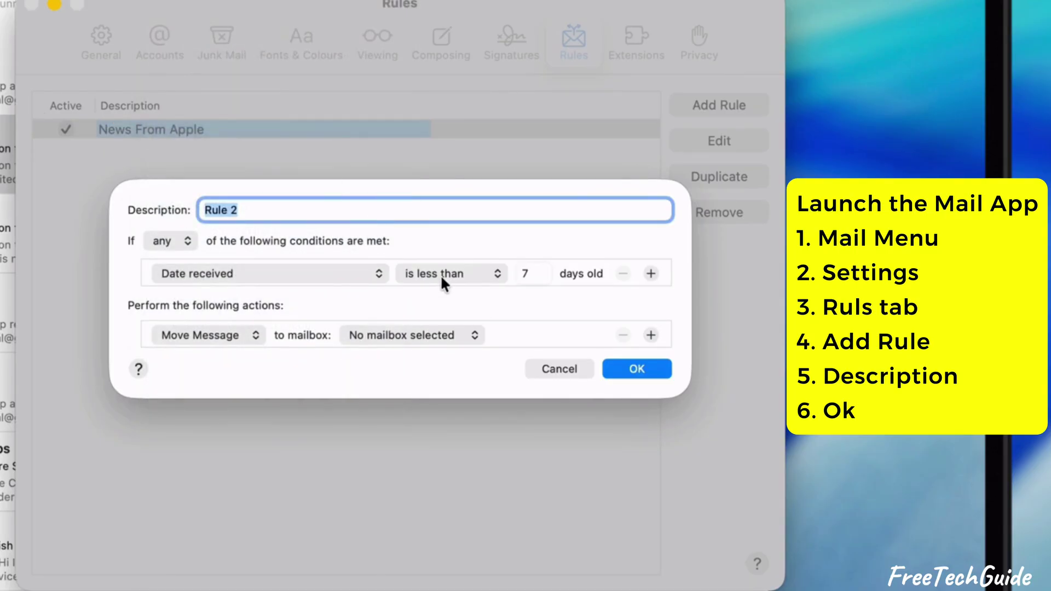
left_click(440, 274)
left_click(438, 300)
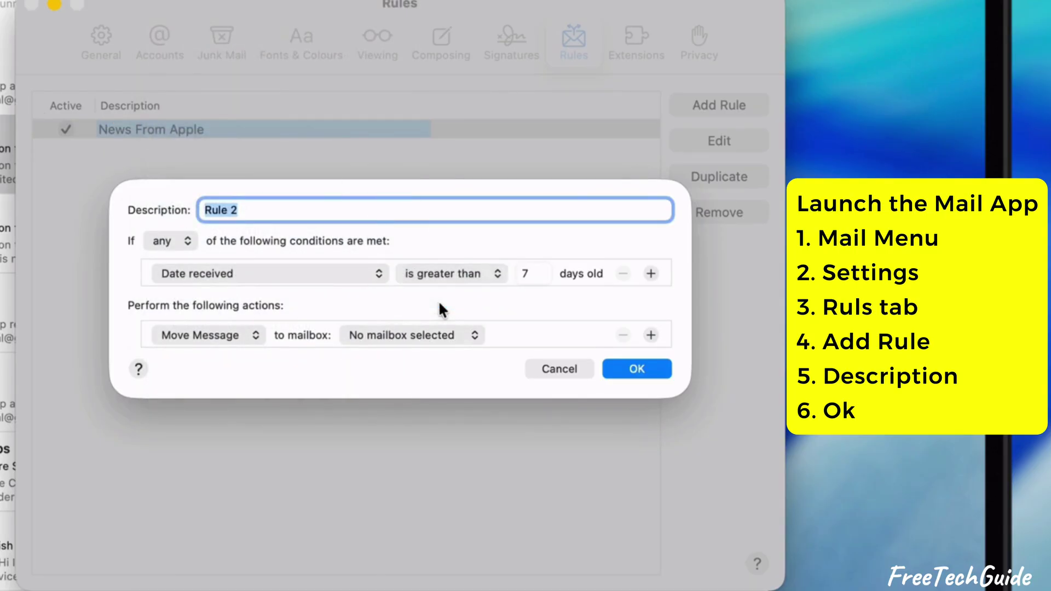
left_click(527, 272)
key("BackSpace")
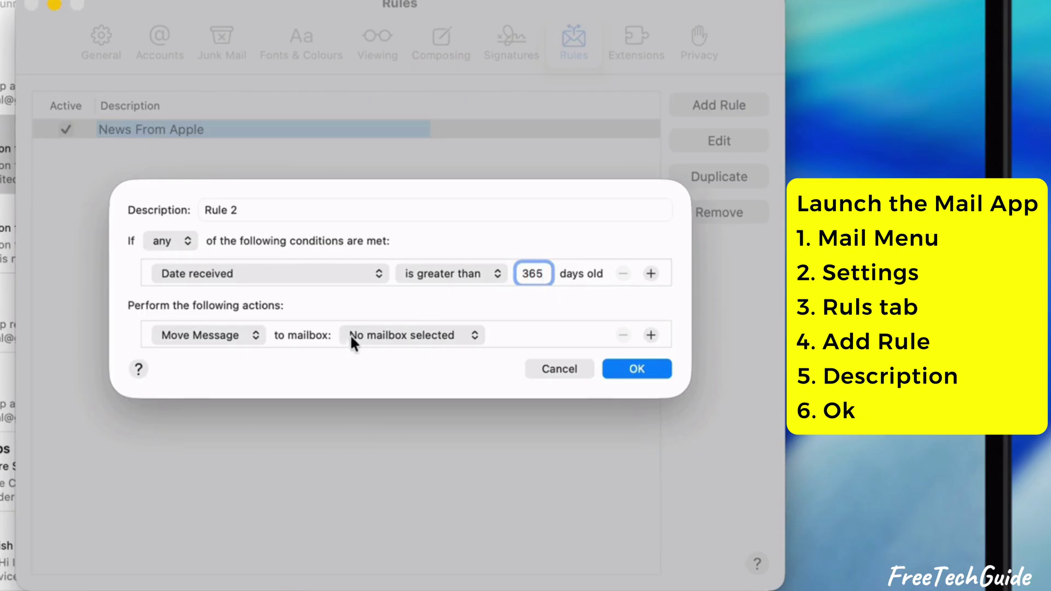
left_click(423, 336)
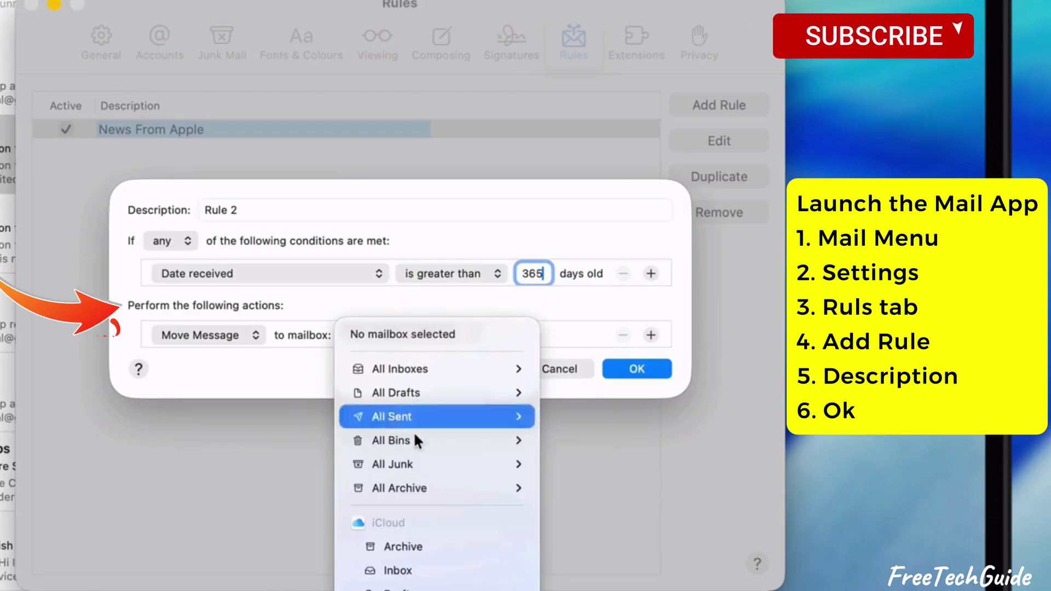
left_click(427, 580)
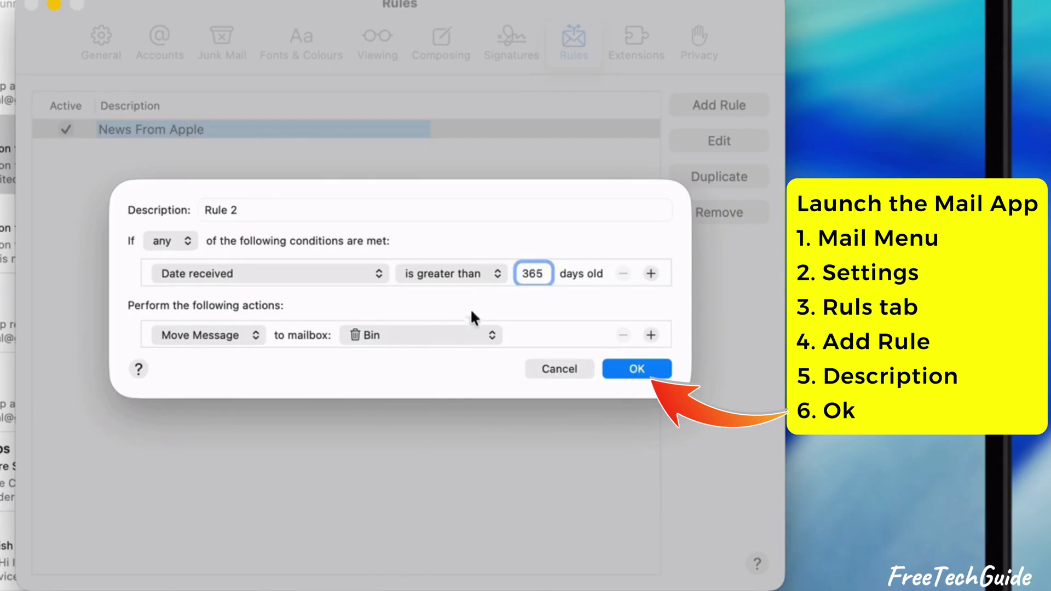
left_click(636, 370)
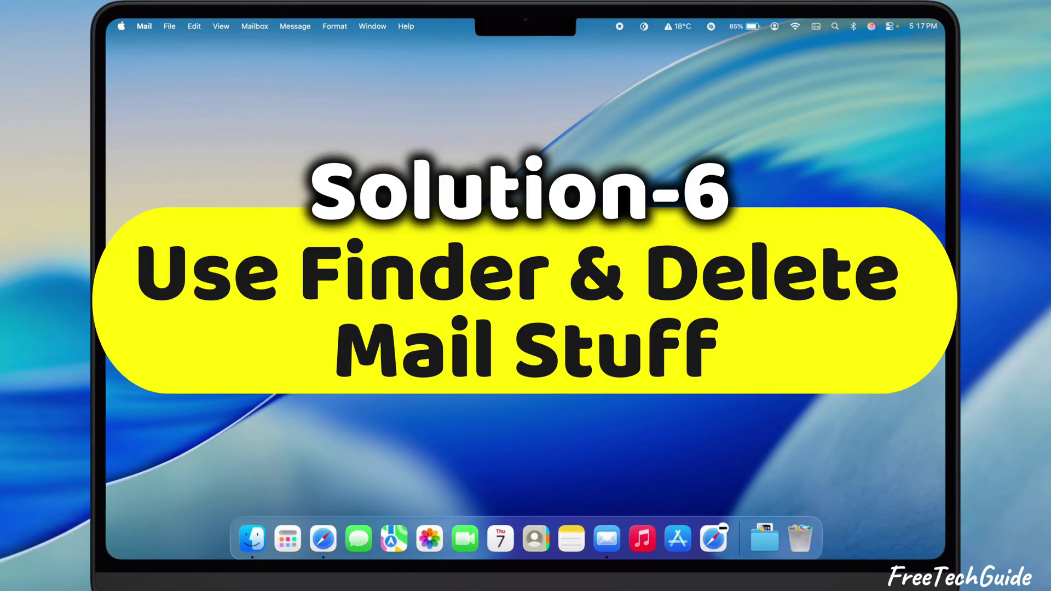
left_click(524, 300)
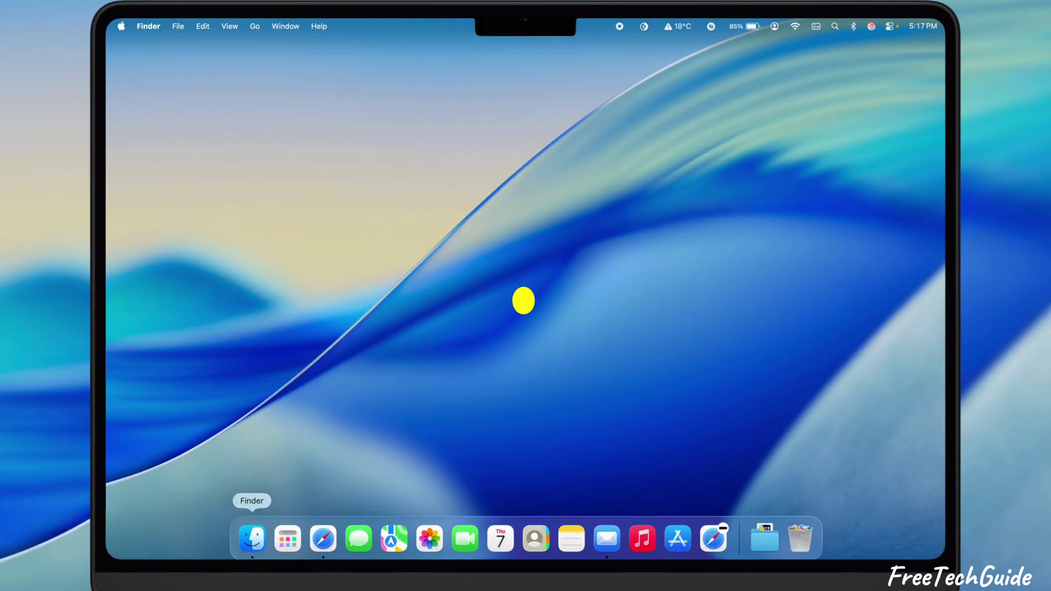
left_click(252, 539)
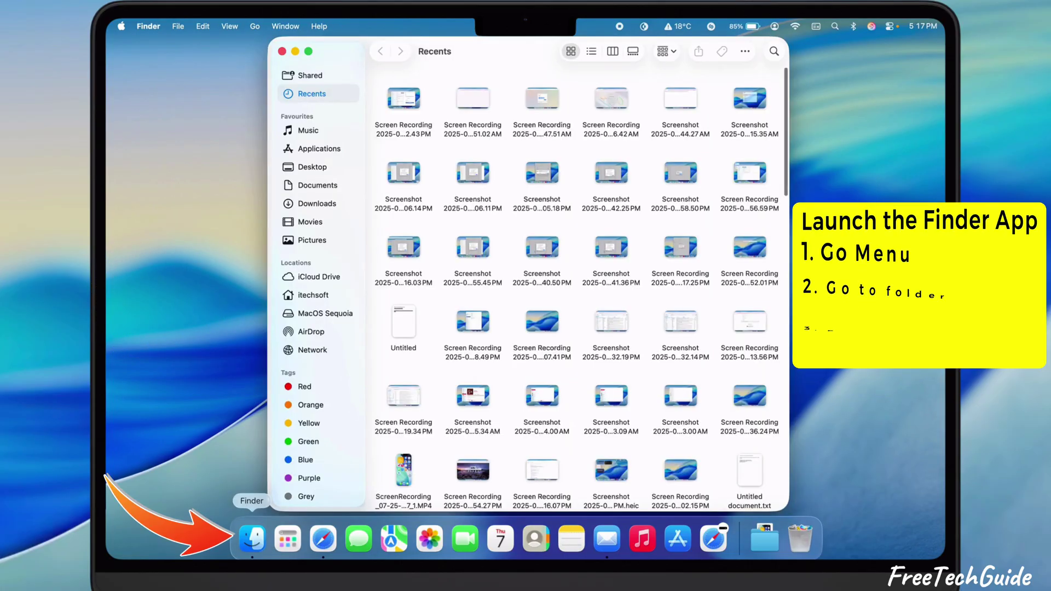
left_click(312, 290)
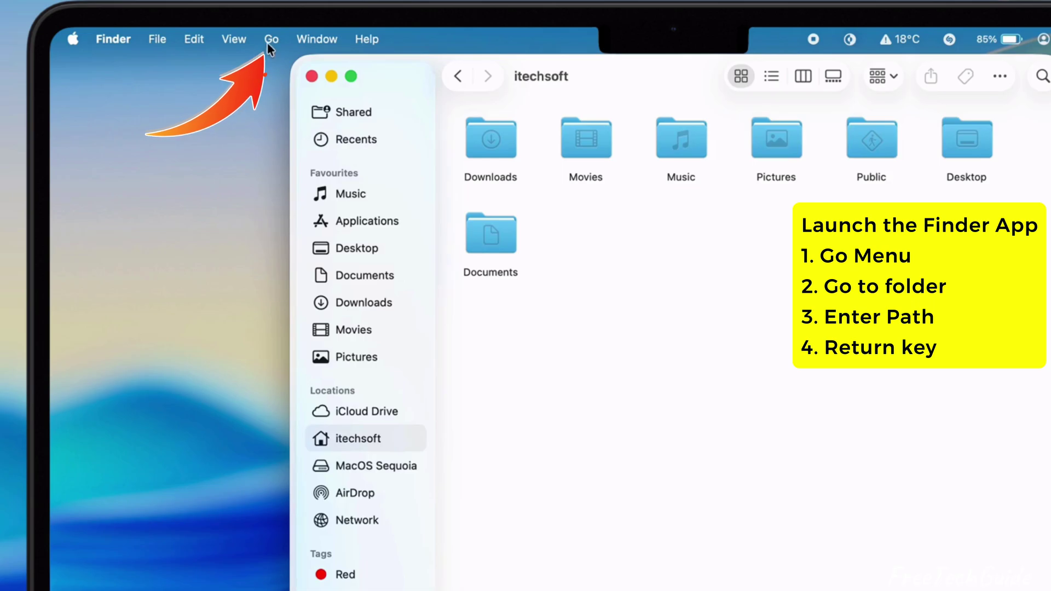
left_click(270, 39)
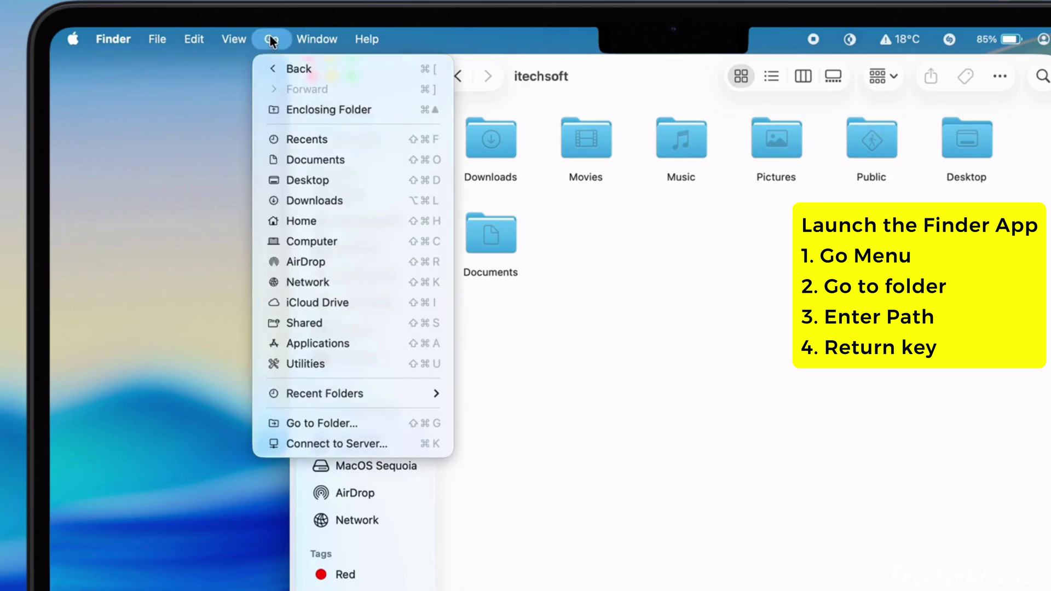
left_click(324, 415)
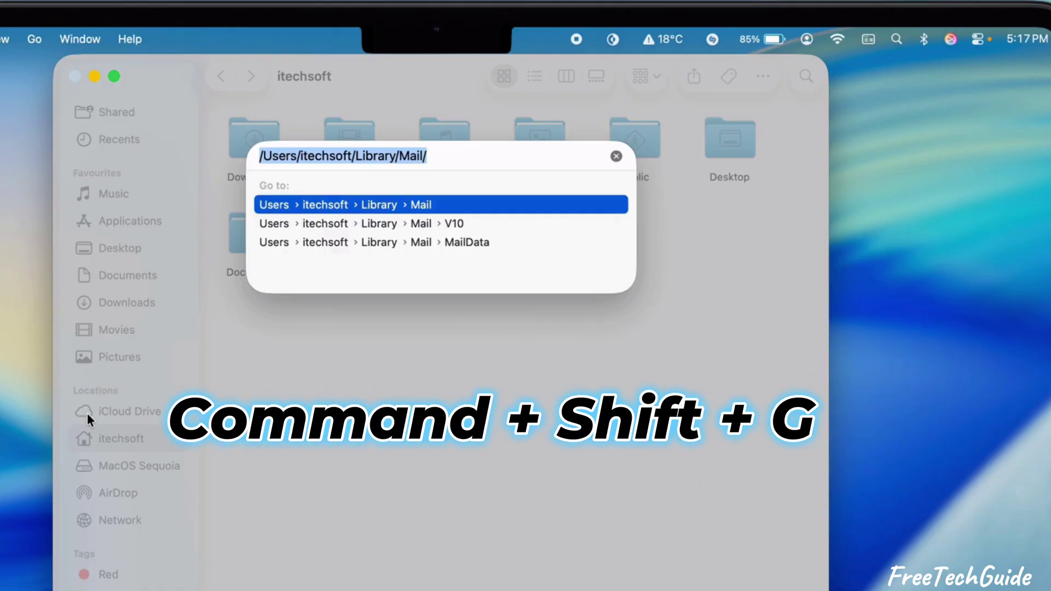
key("Return")
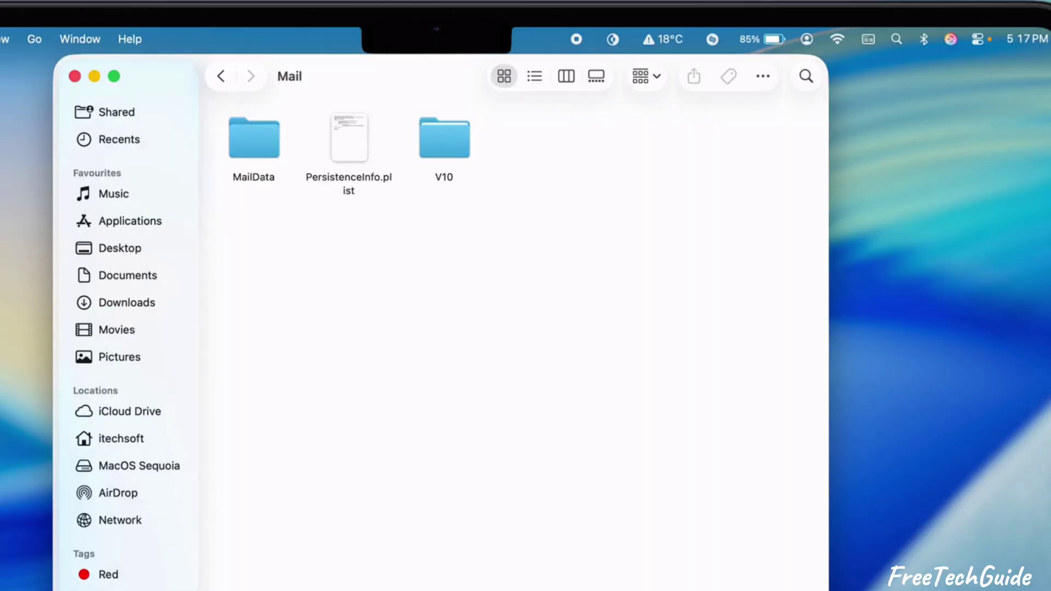
double_click(438, 145)
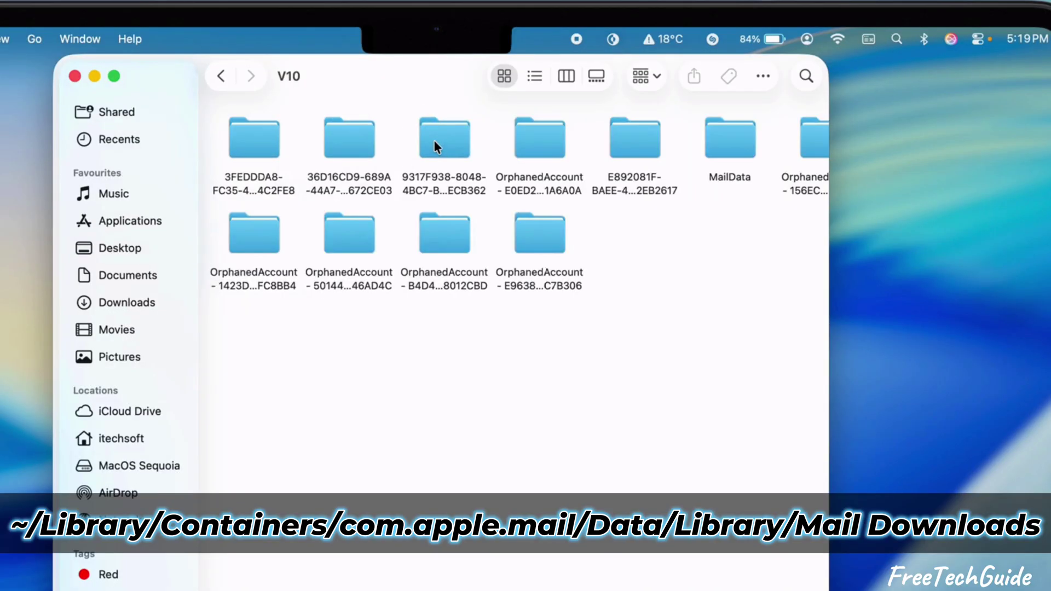
double_click(741, 145)
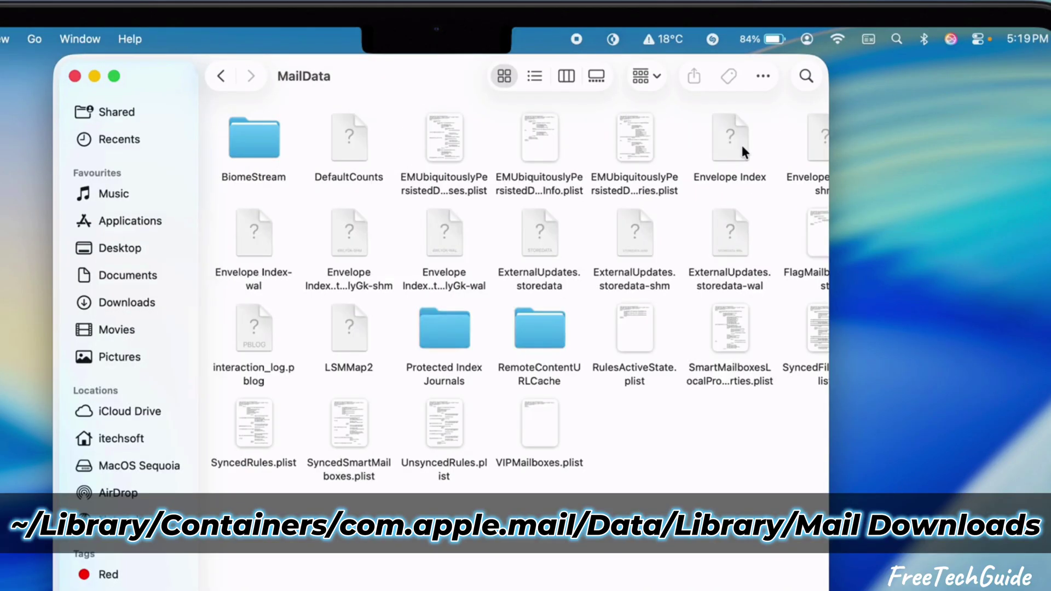
left_click(223, 75)
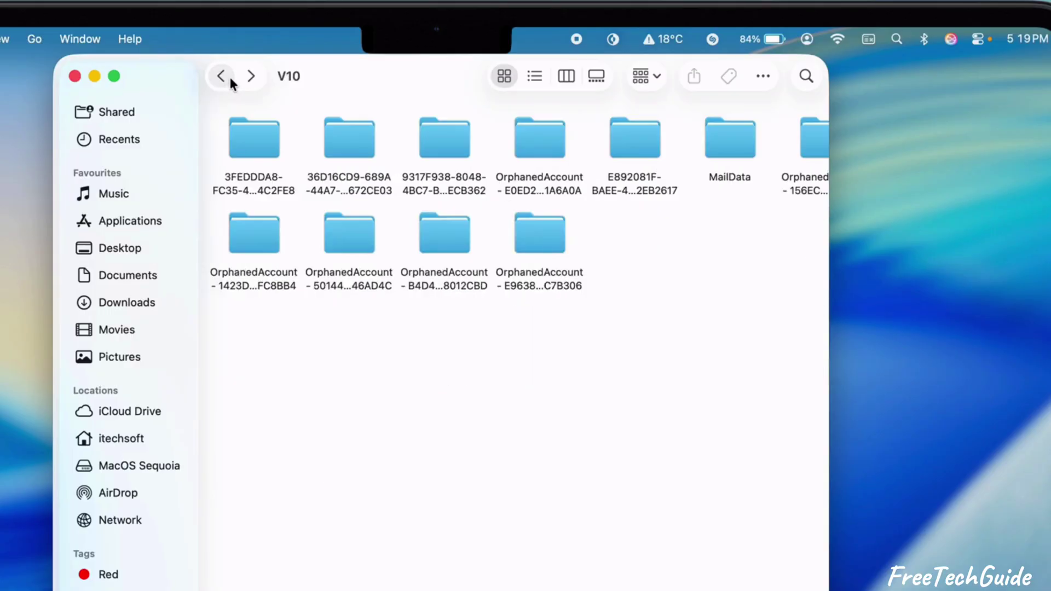
scroll(223, 432, "right", 2)
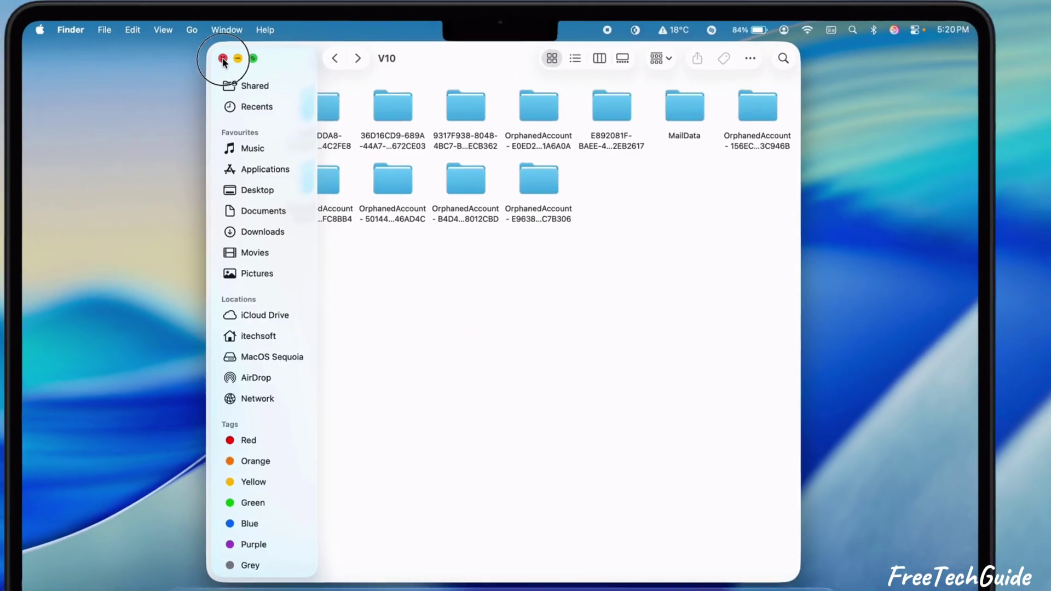
left_click(149, 67)
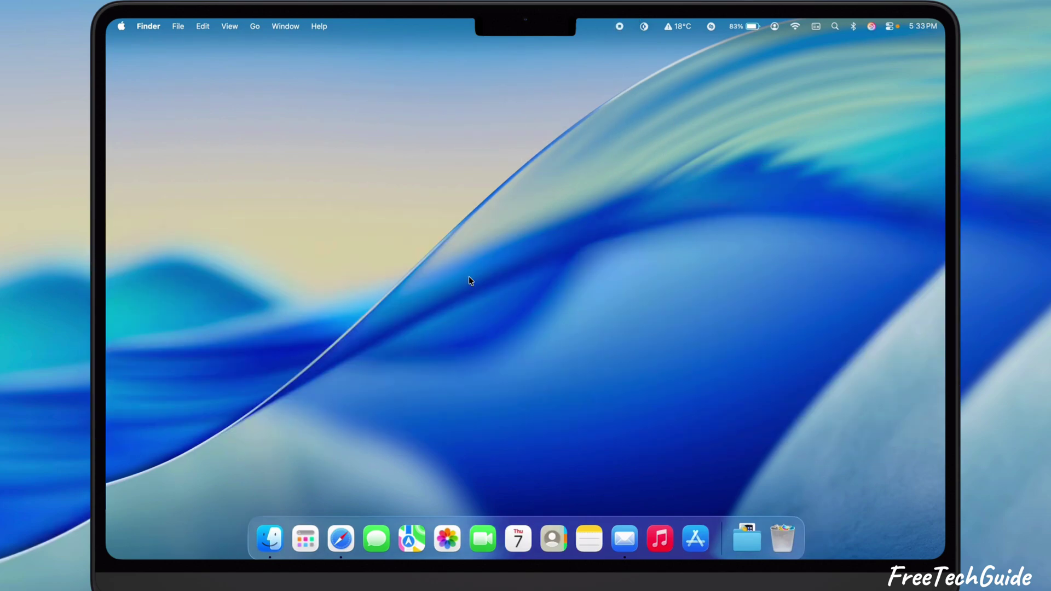
left_click(624, 539)
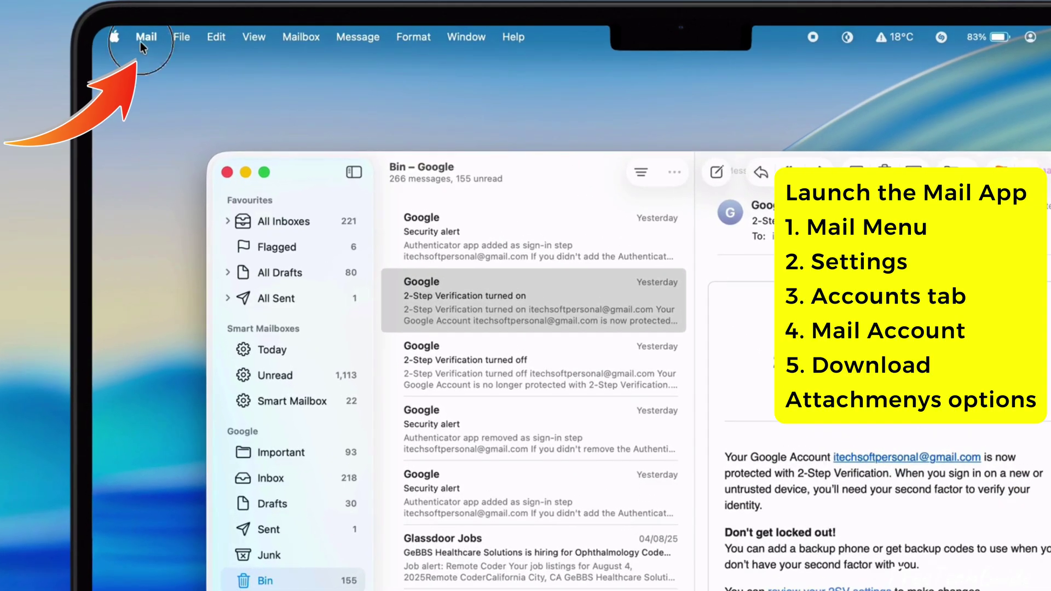
Set the Google account's Download Attachments option to None in Mail's Accounts settings
left_click(140, 28)
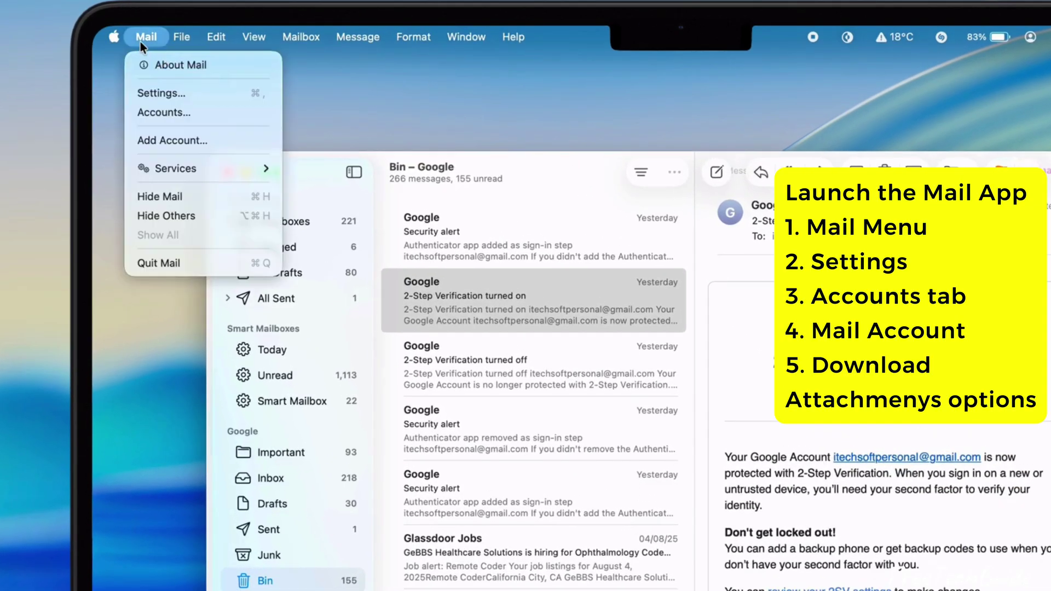
left_click(155, 93)
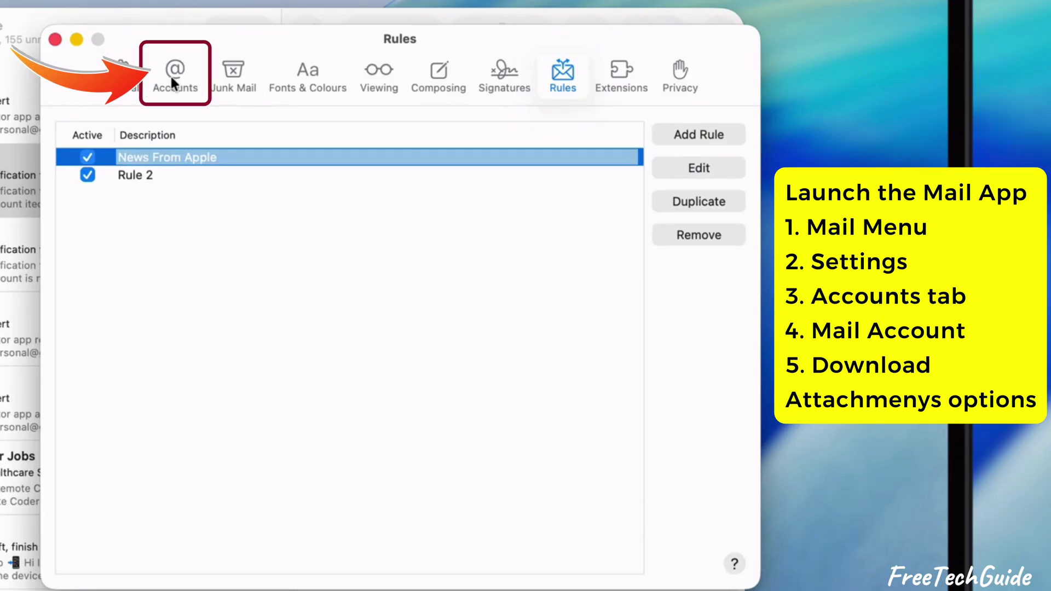
left_click(172, 77)
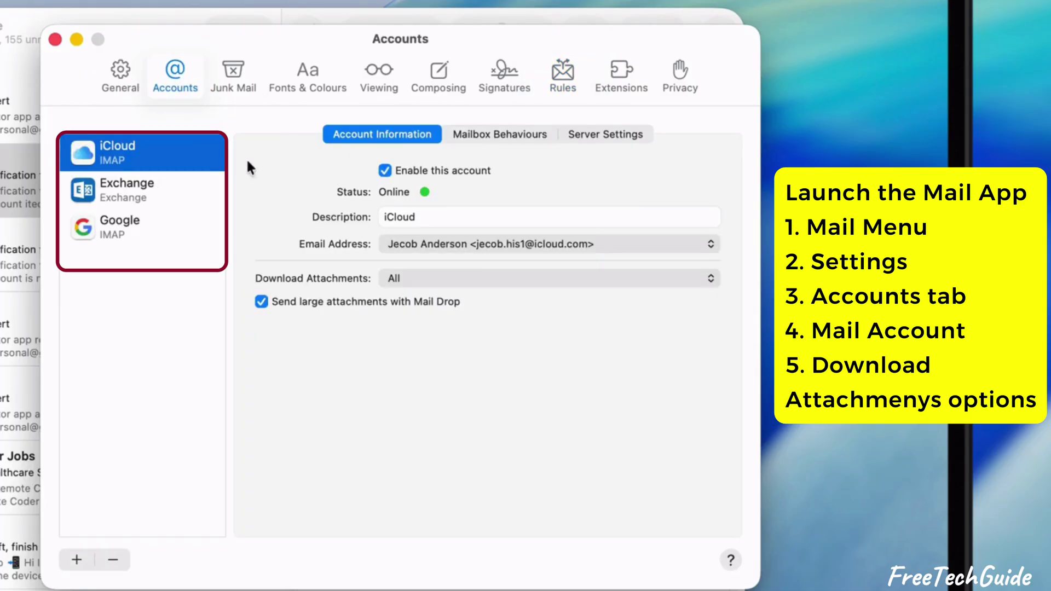
left_click(169, 235)
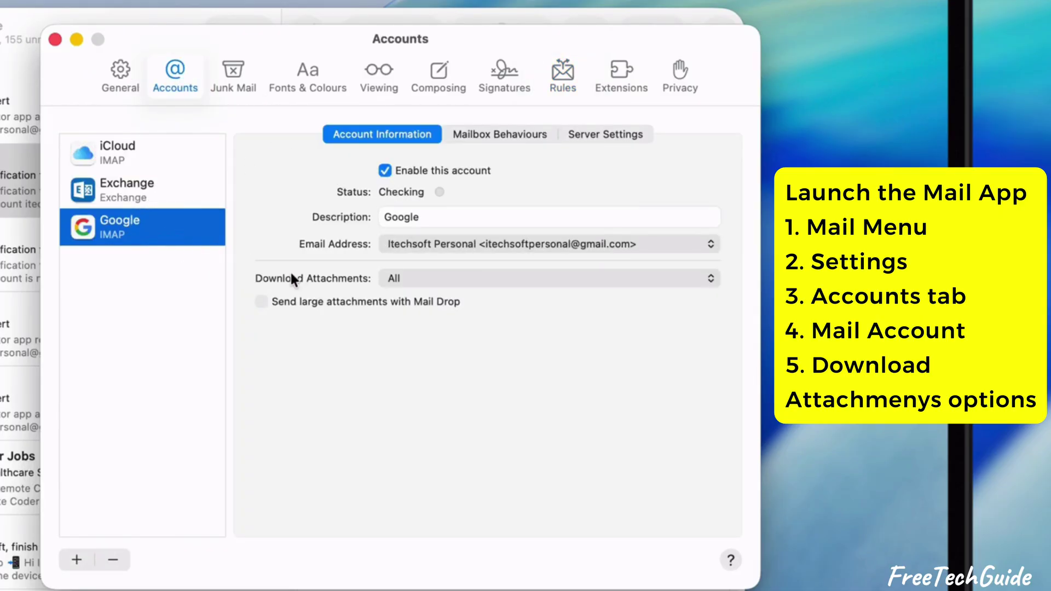
left_click(449, 279)
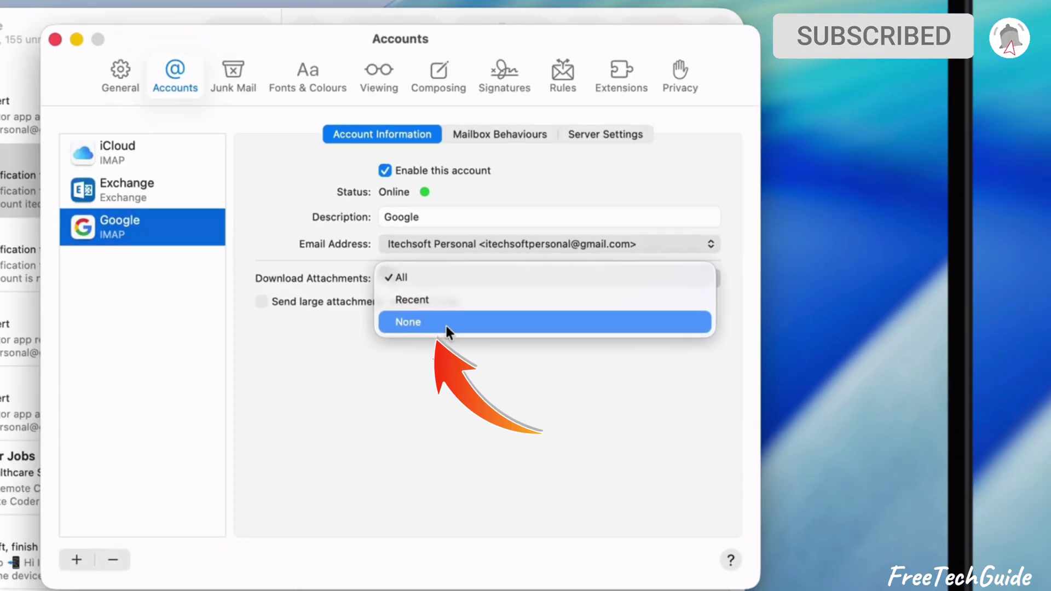
left_click(446, 304)
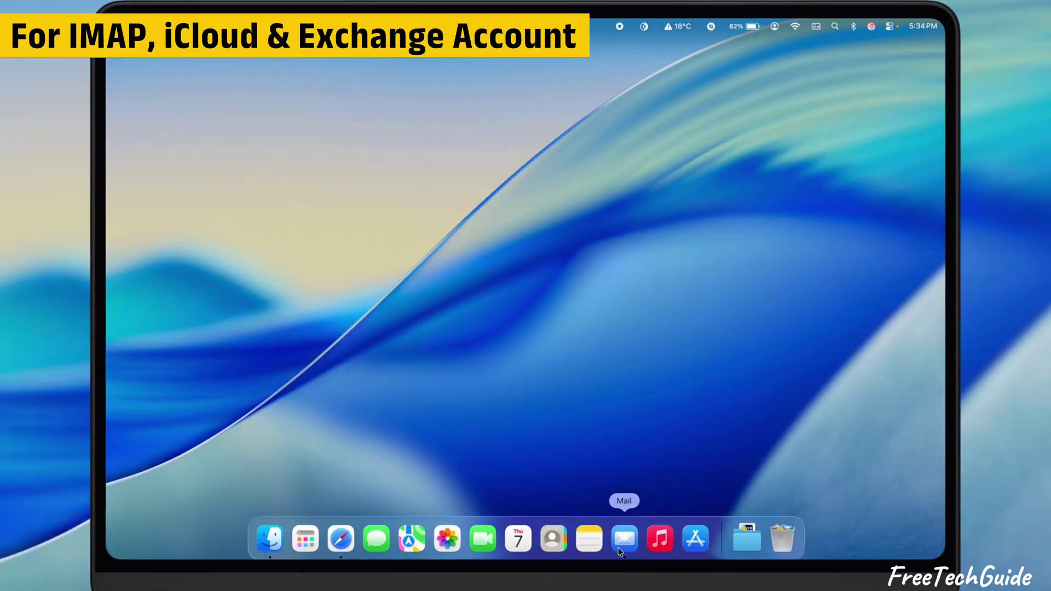
Bring back the main Mail window on the Google Bin mailbox, now holding 264 messages
left_click(619, 550)
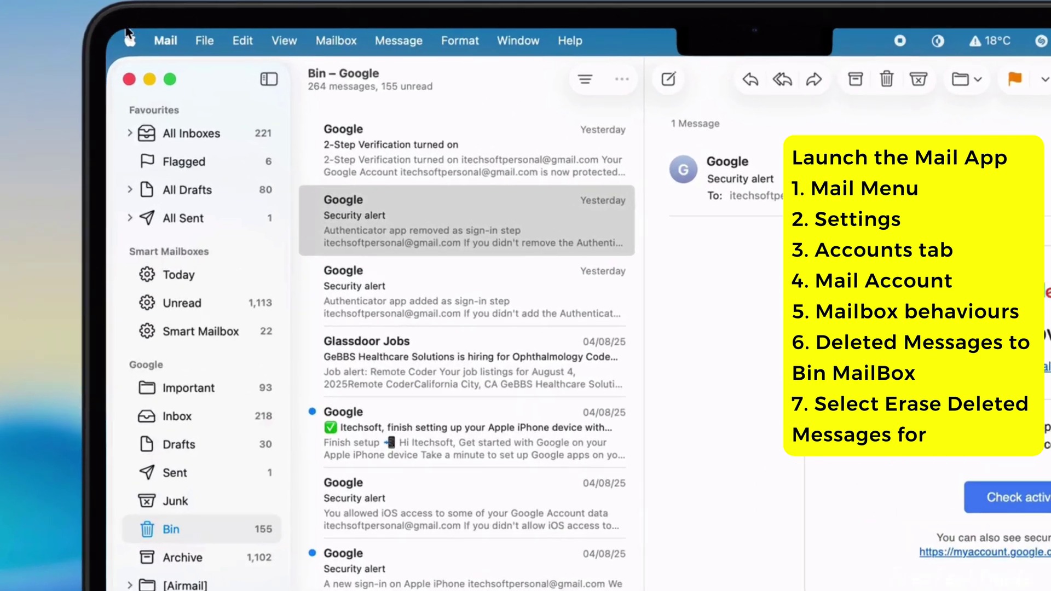
In Mail Settings' Mailbox Behaviours, set iCloud to erase deleted messages after one day
left_click(165, 40)
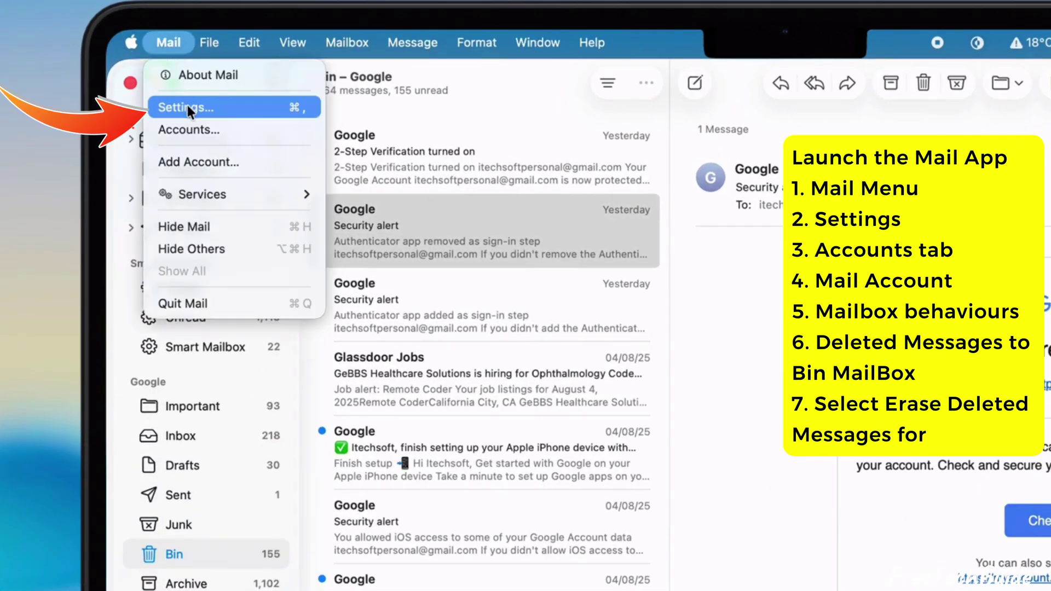
left_click(185, 115)
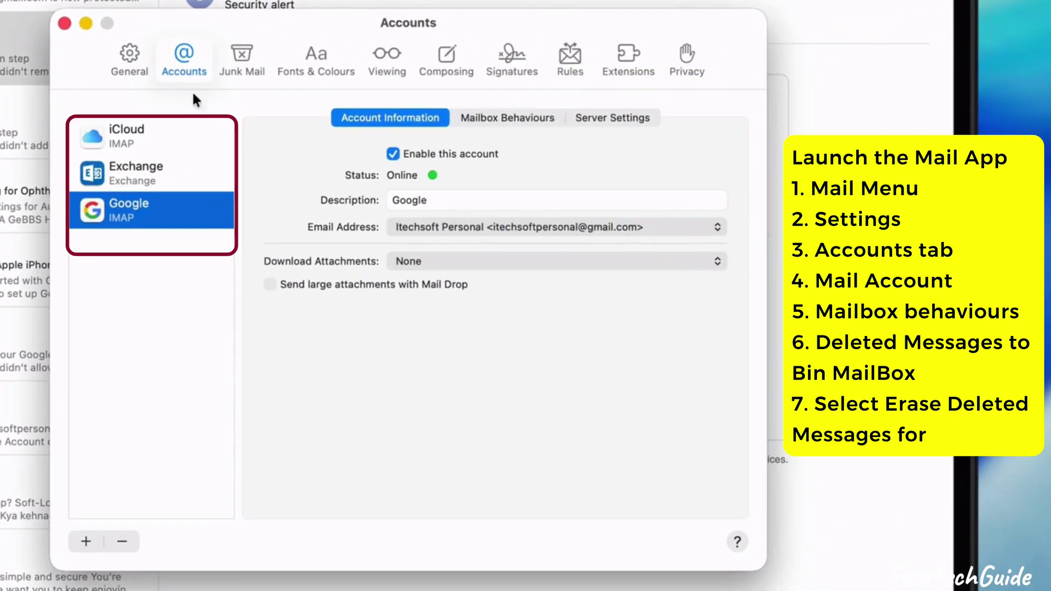
left_click(163, 207)
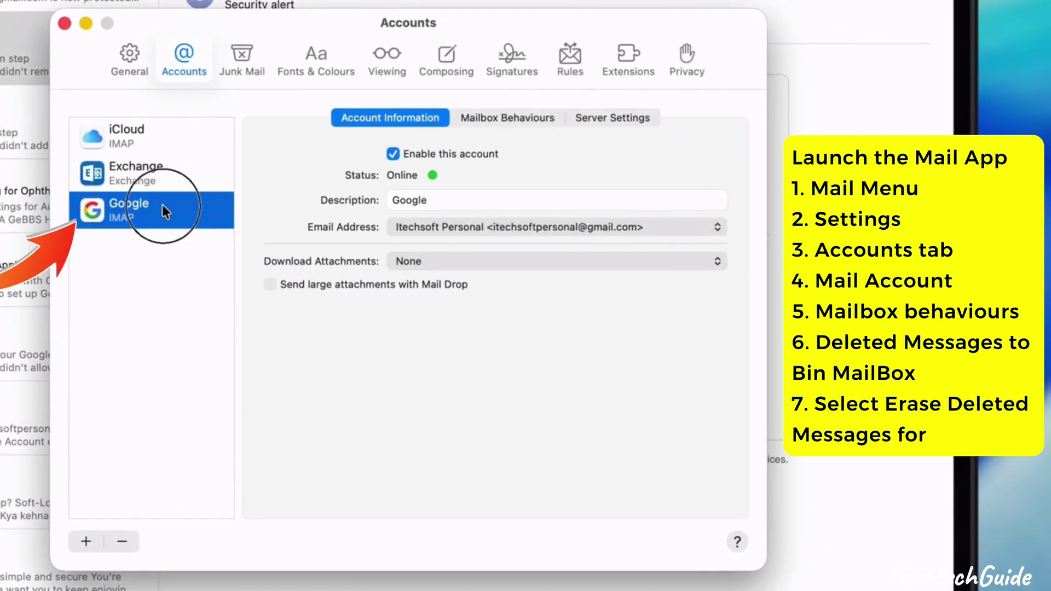
left_click(493, 116)
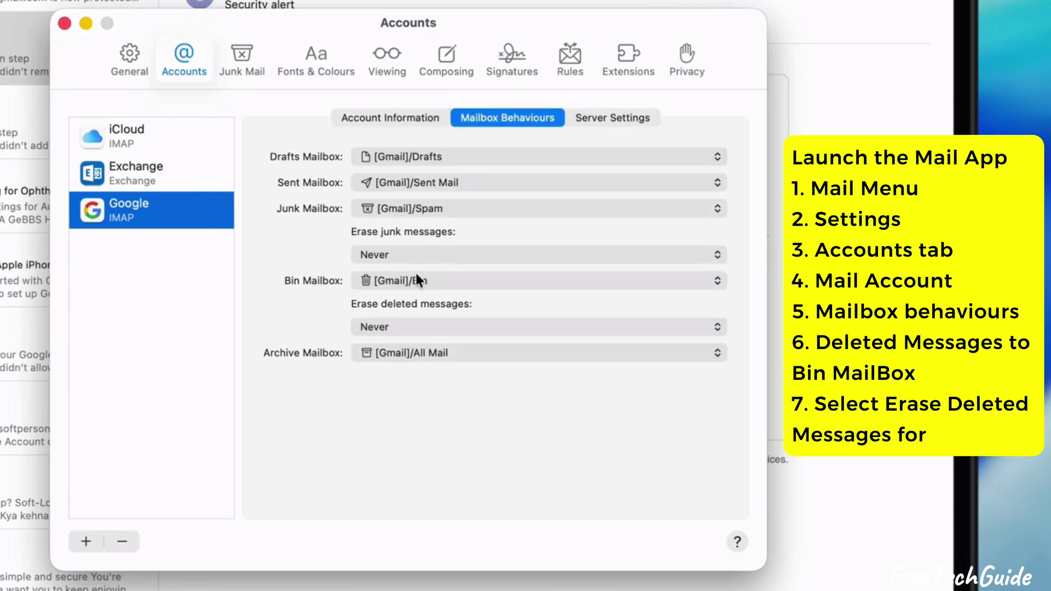
left_click(90, 124)
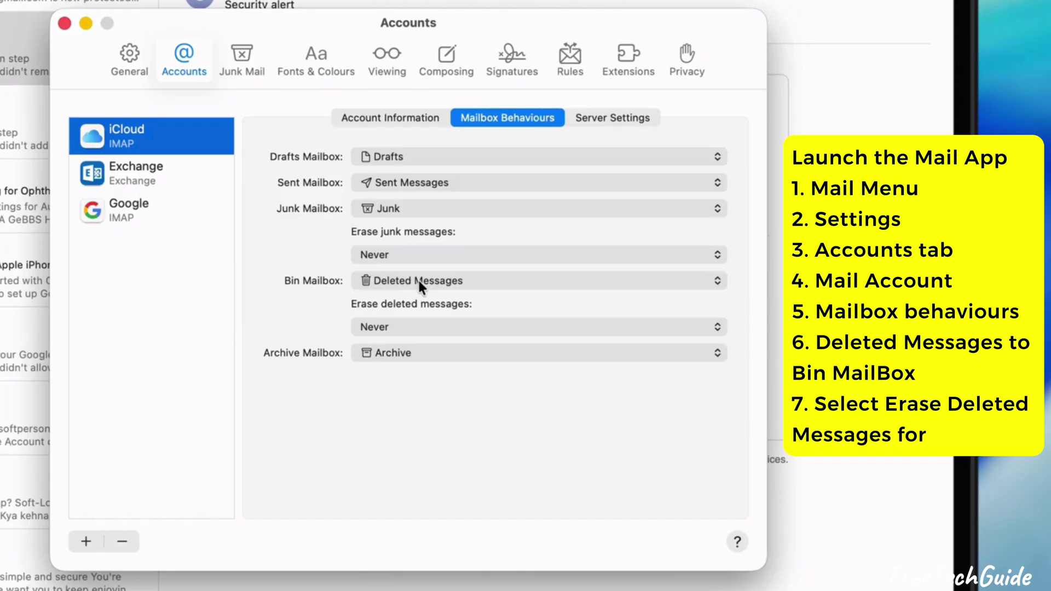
left_click(430, 329)
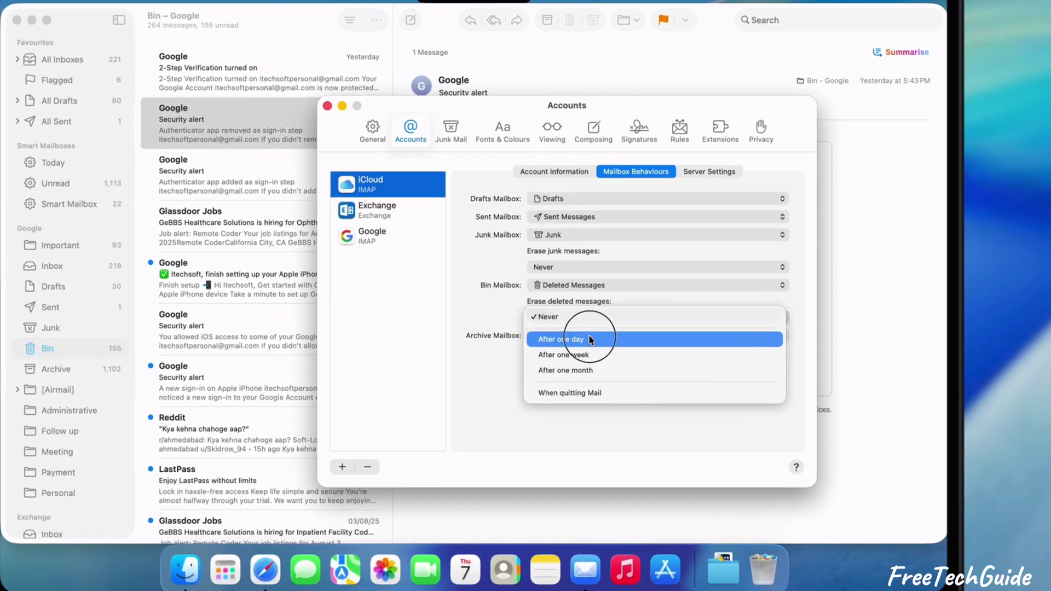
left_click(589, 339)
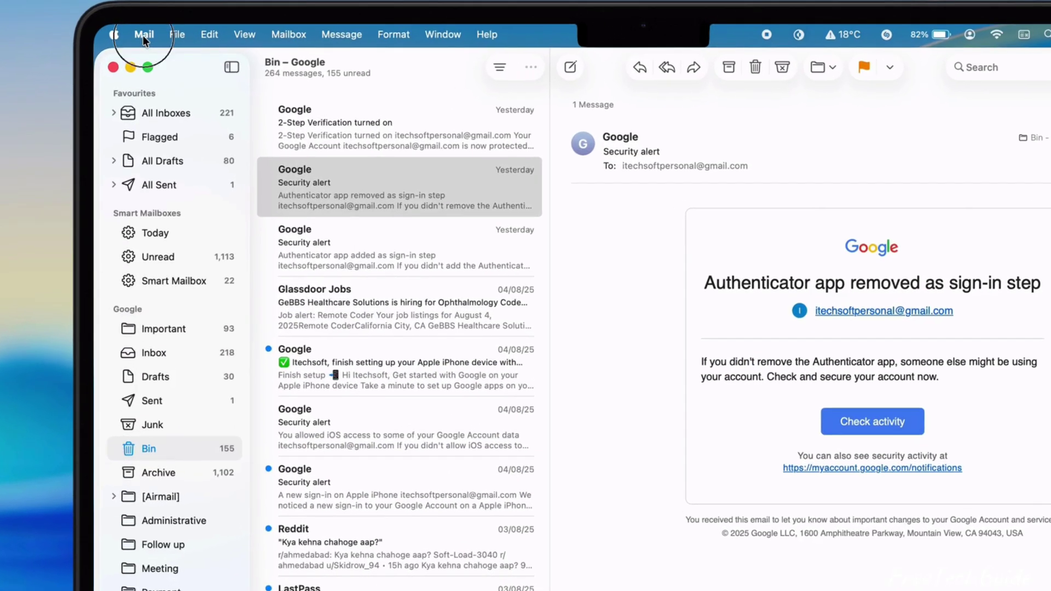
Quit Mail and open the Library/Mail/V10/MailData folder in Finder via Go to Folder
left_click(144, 25)
left_click(195, 253)
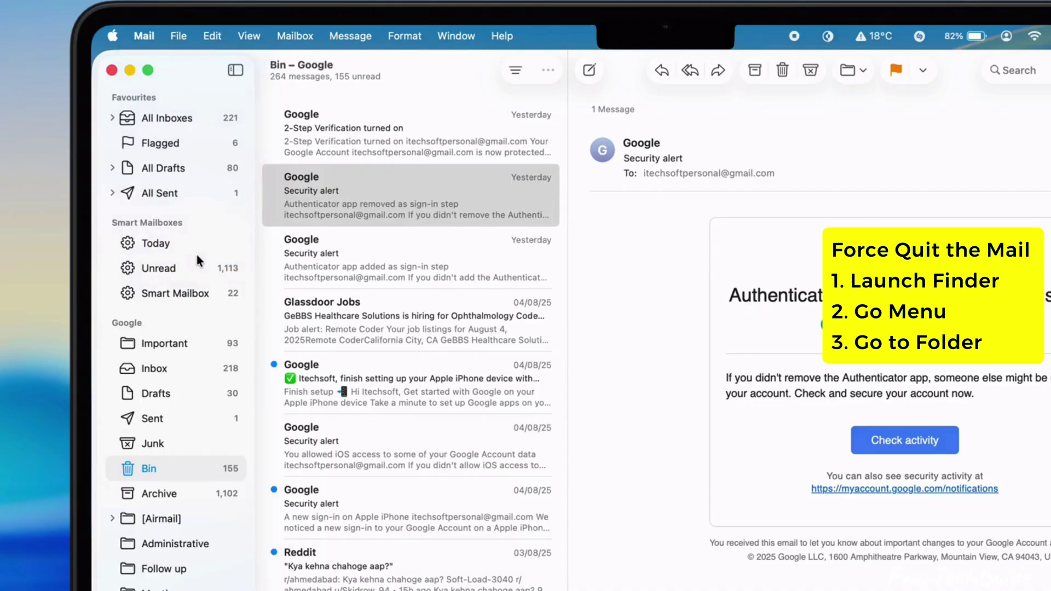
left_click(274, 542)
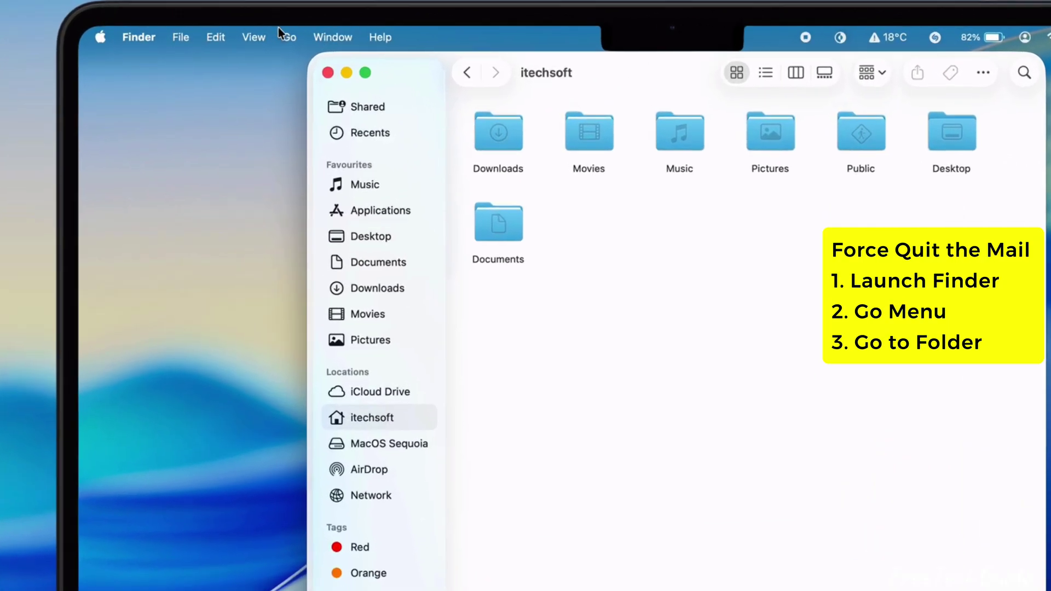
left_click(278, 29)
left_click(429, 506)
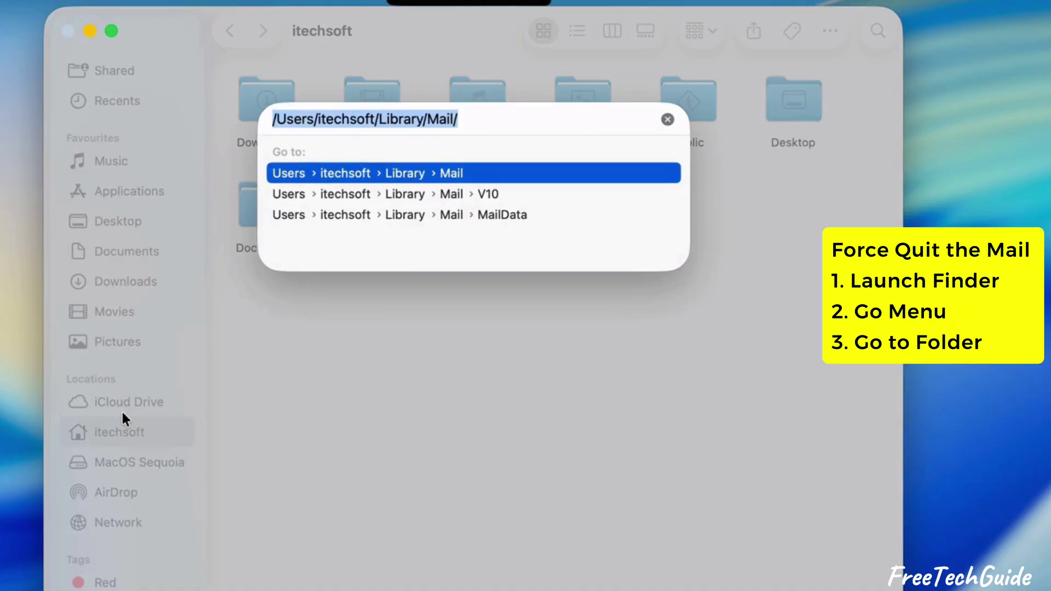
left_click(431, 199)
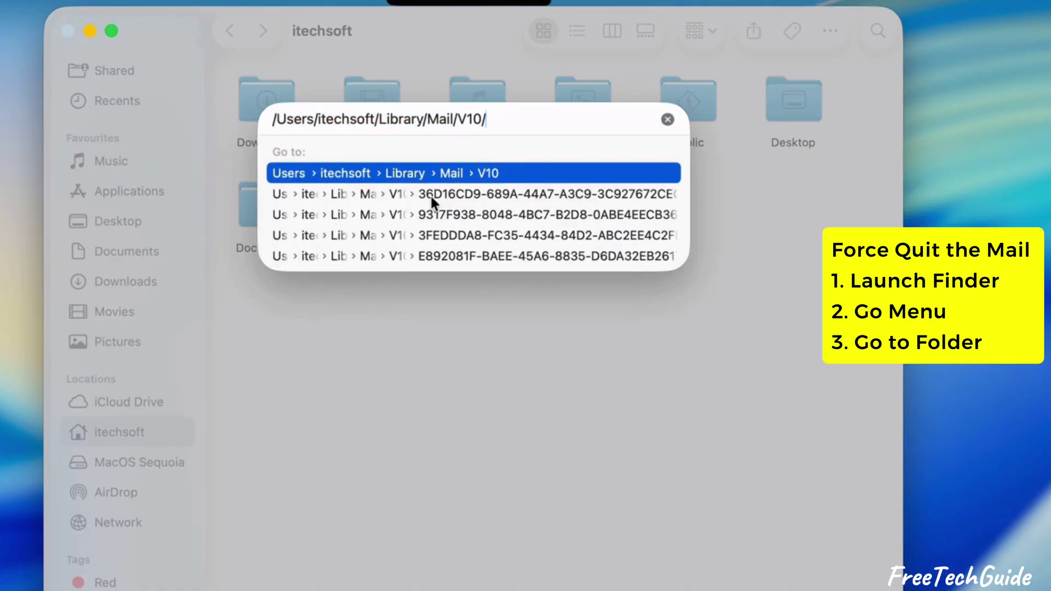
key("Return")
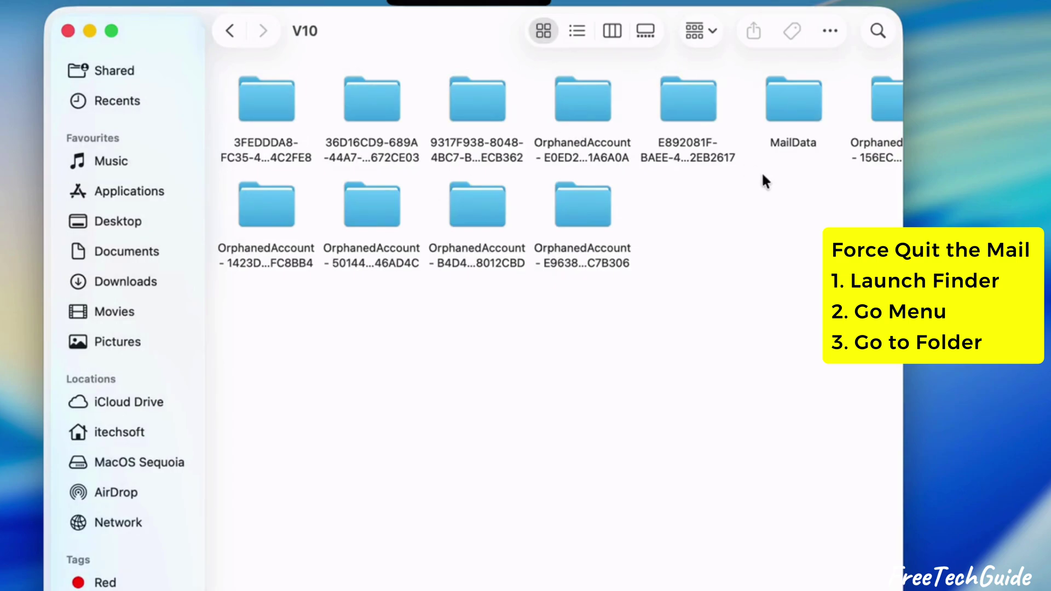
double_click(794, 98)
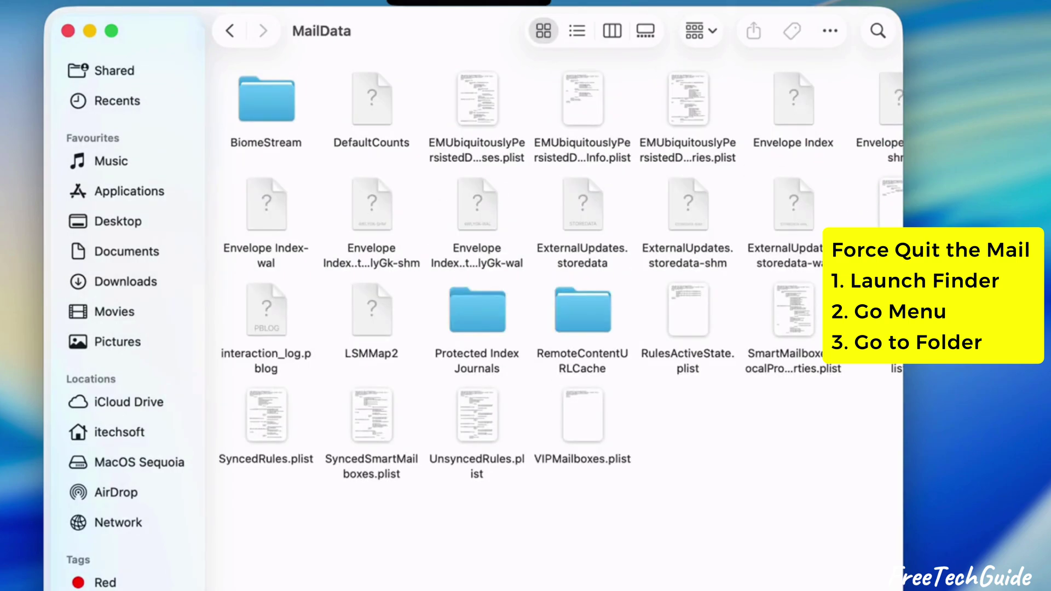
Move all items in MailData to the Bin and close the folder window
key("super+a")
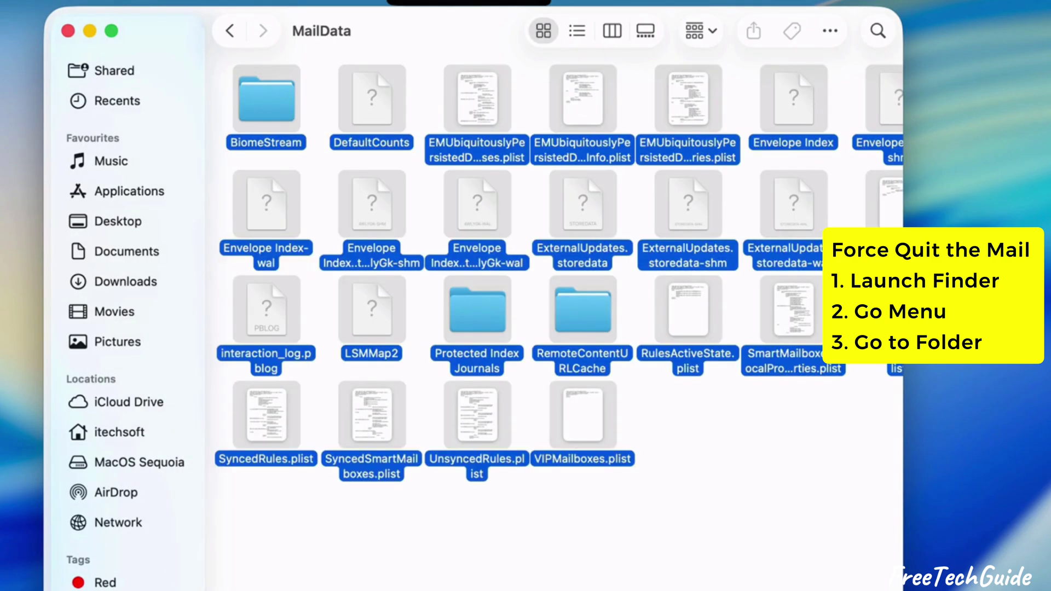
right_click(405, 463)
left_click(432, 481)
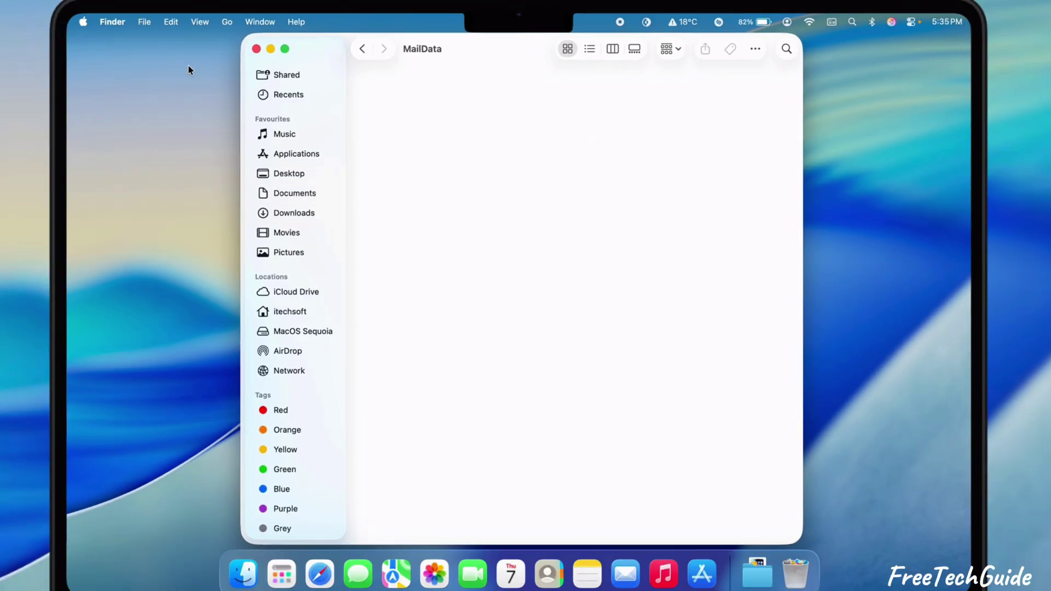
key("super+w")
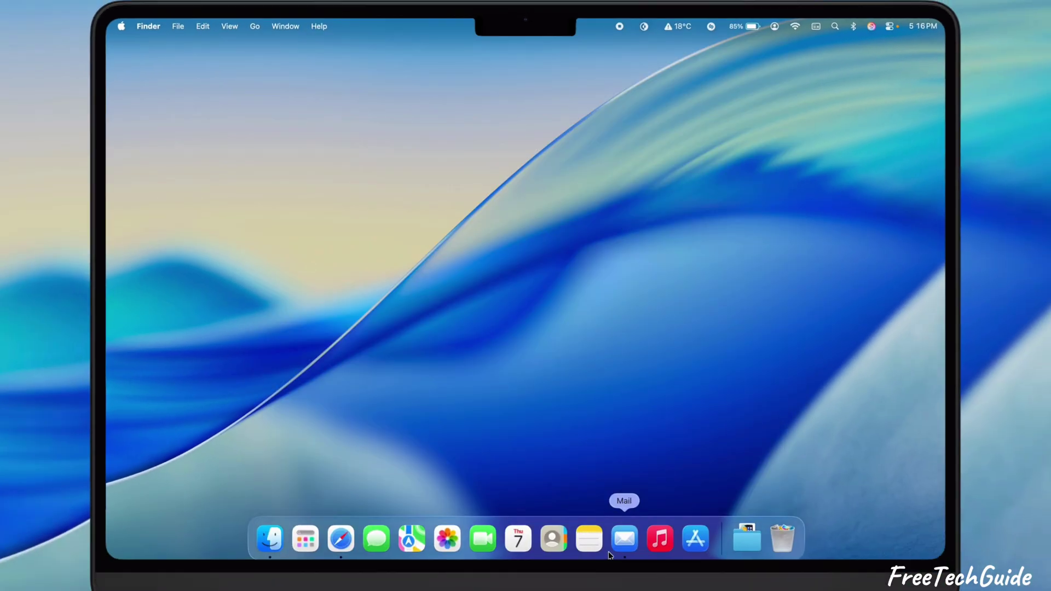
Relaunch Mail from the Dock so it reopens on the Google Bin mailbox
left_click(621, 538)
left_click(499, 227)
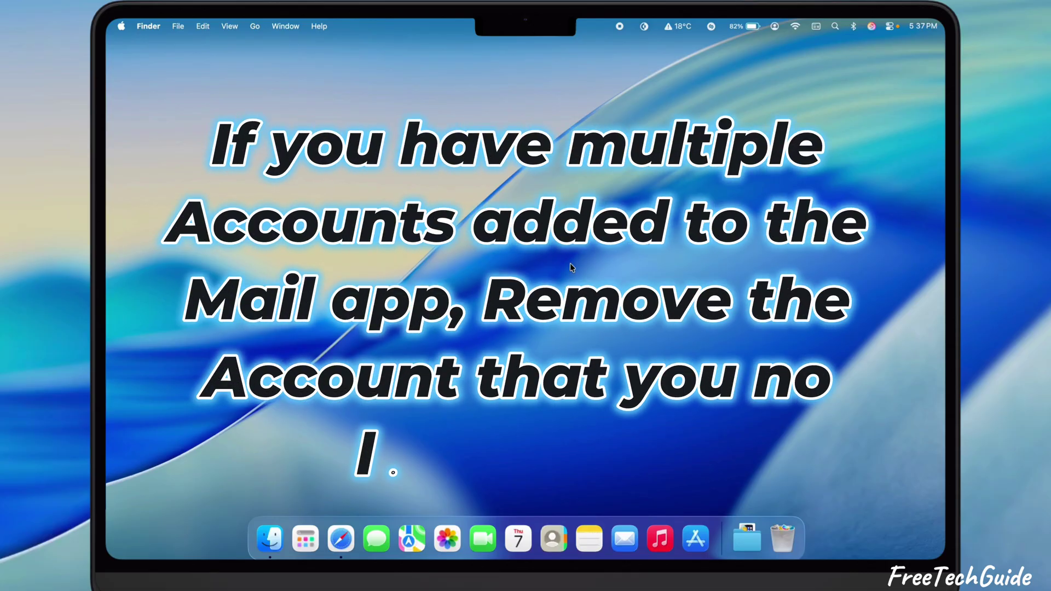
left_click(624, 539)
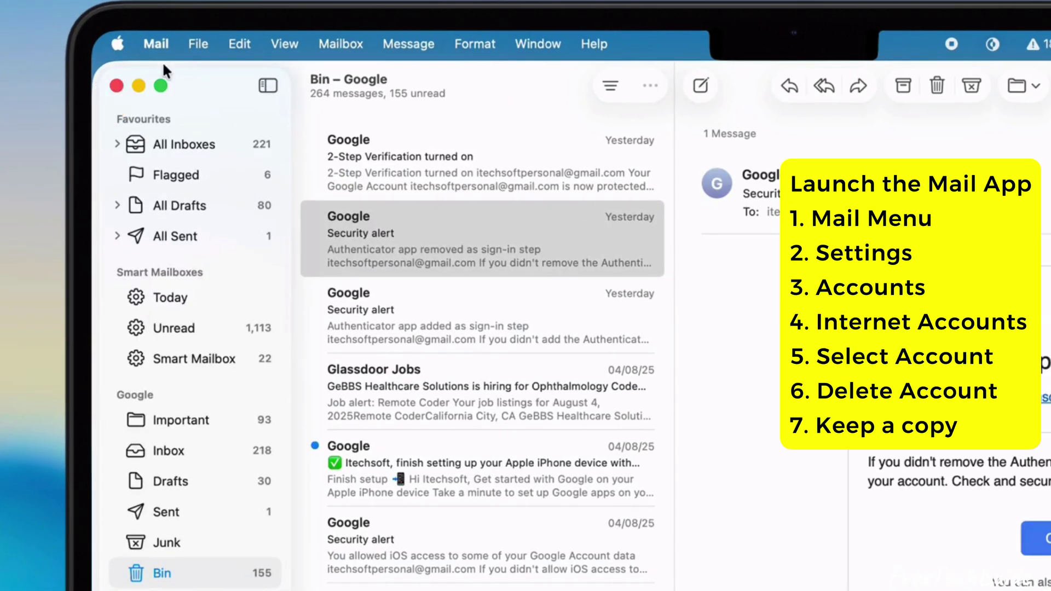
Open the iCloud account's page under Internet Accounts in System Settings
left_click(154, 44)
left_click(173, 136)
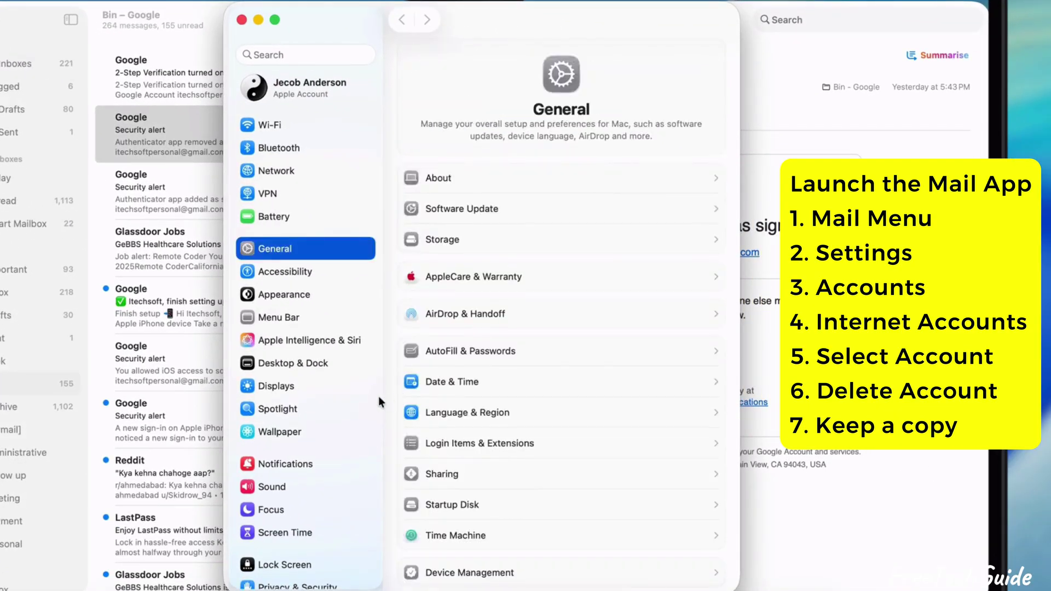
scroll(379, 396, "down", 5)
left_click(328, 426)
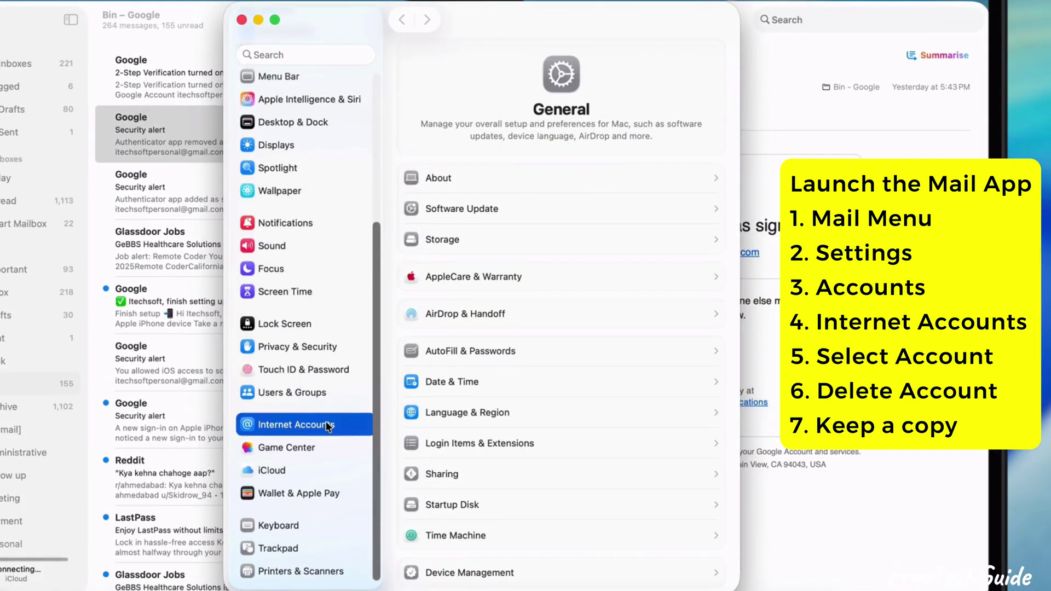
left_click(488, 71)
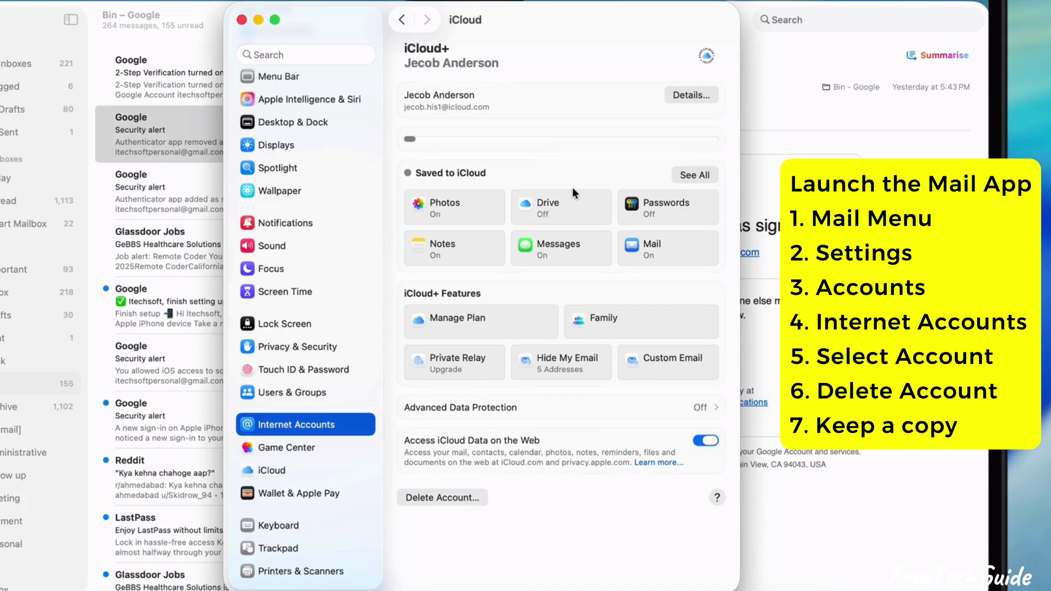
Delete the iCloud account keeping a local copy of its data, then close System Settings and Mail
scroll(493, 517, "down", 1)
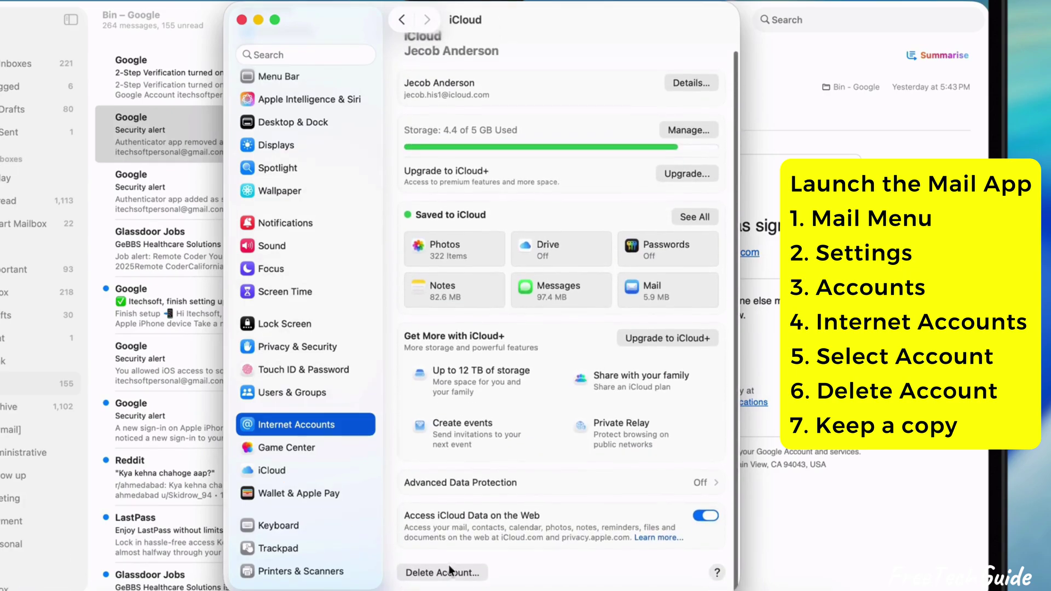
left_click(443, 572)
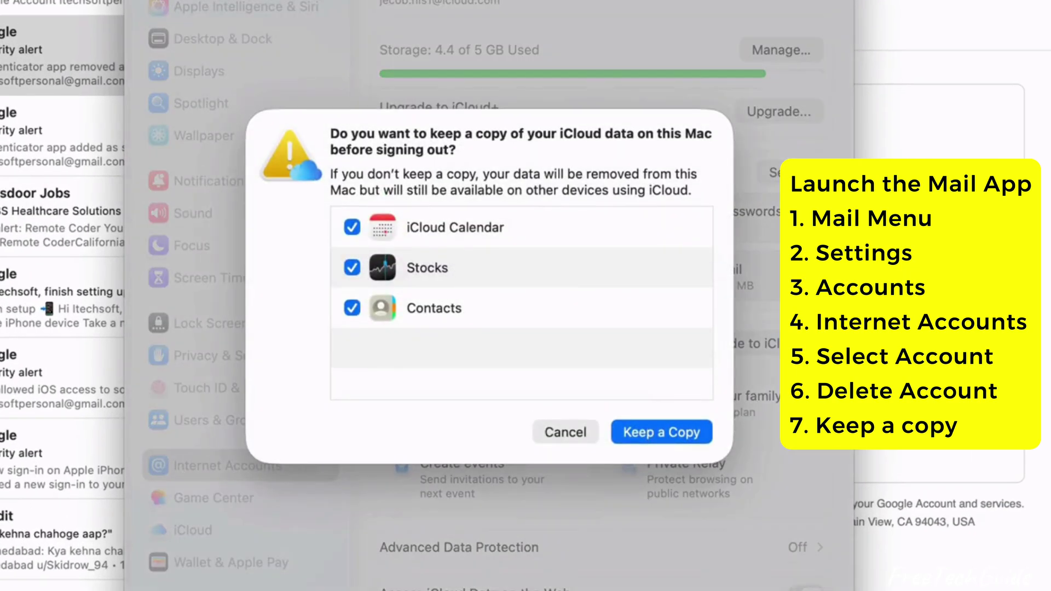
left_click(645, 433)
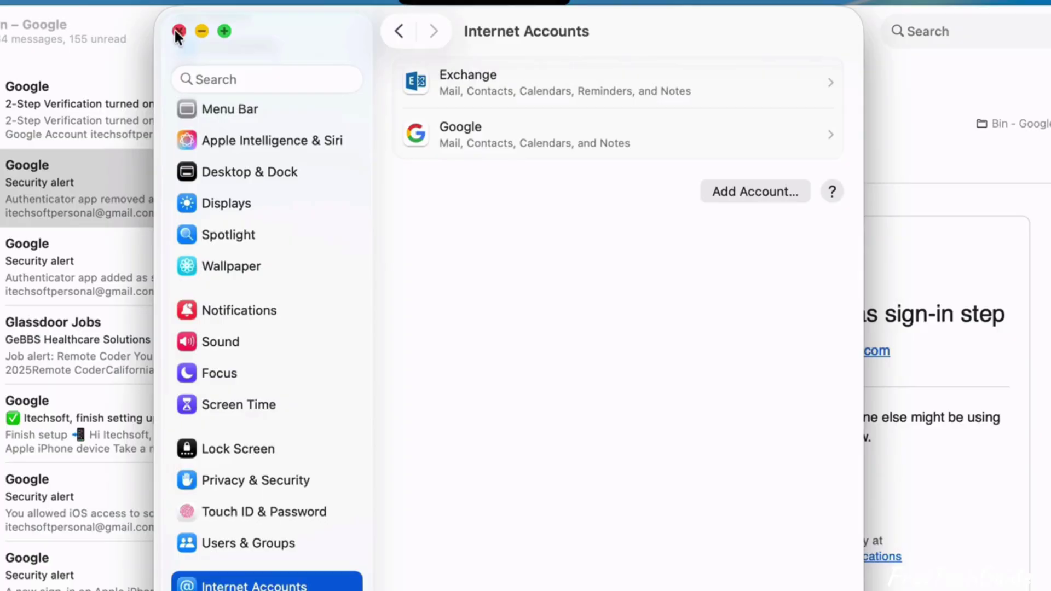
left_click(156, 28)
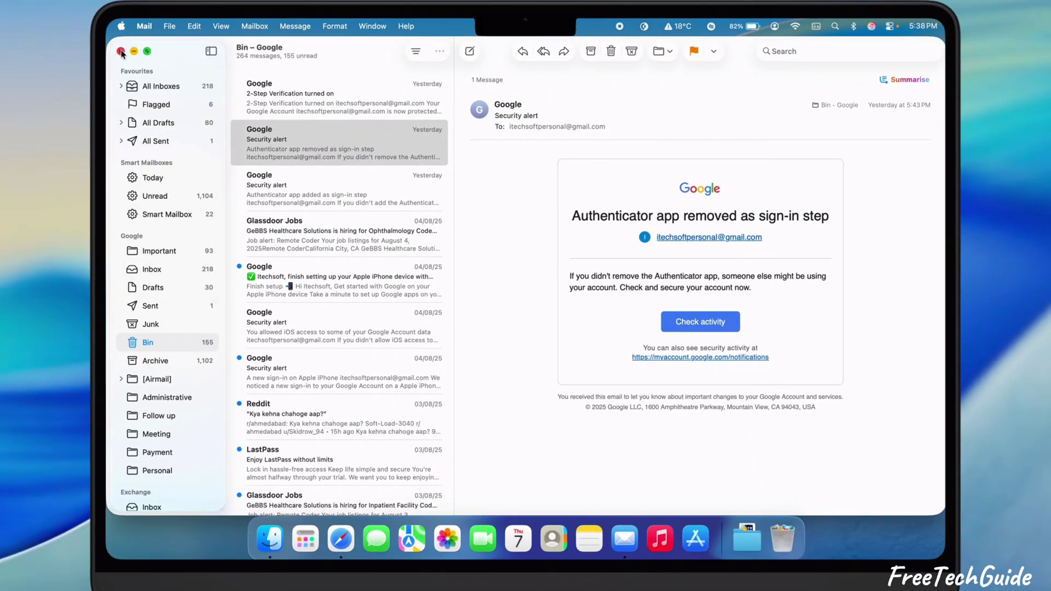
left_click(120, 51)
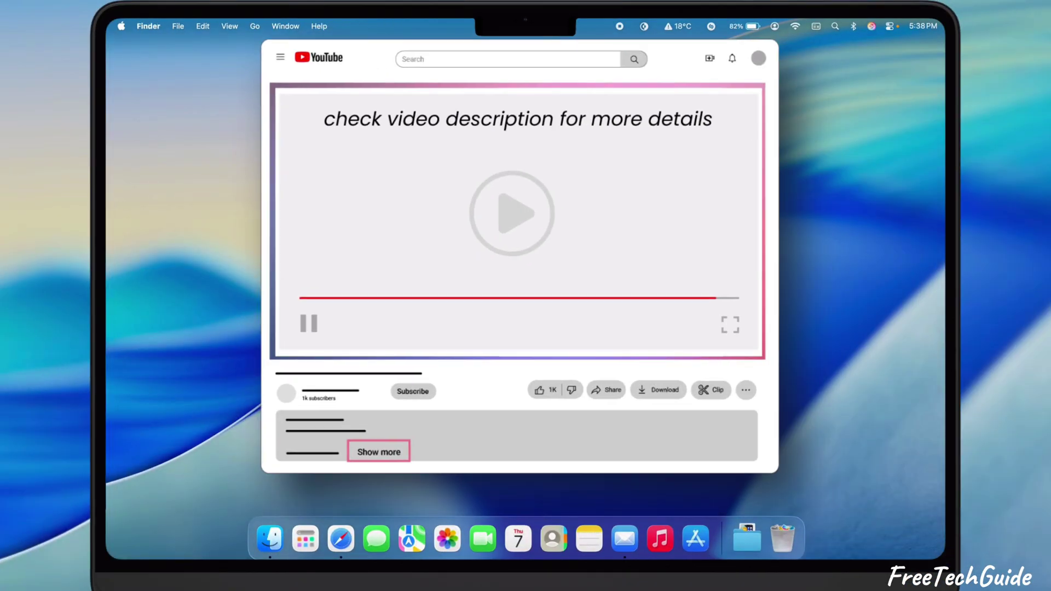